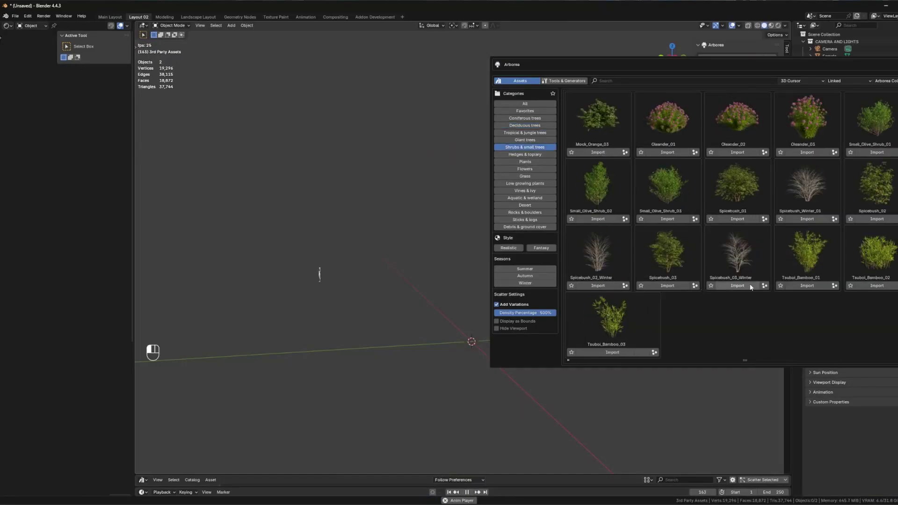
Step: Apply the Bush – Medium wind animation preset to the spicebush and frame it
left_click(746, 184)
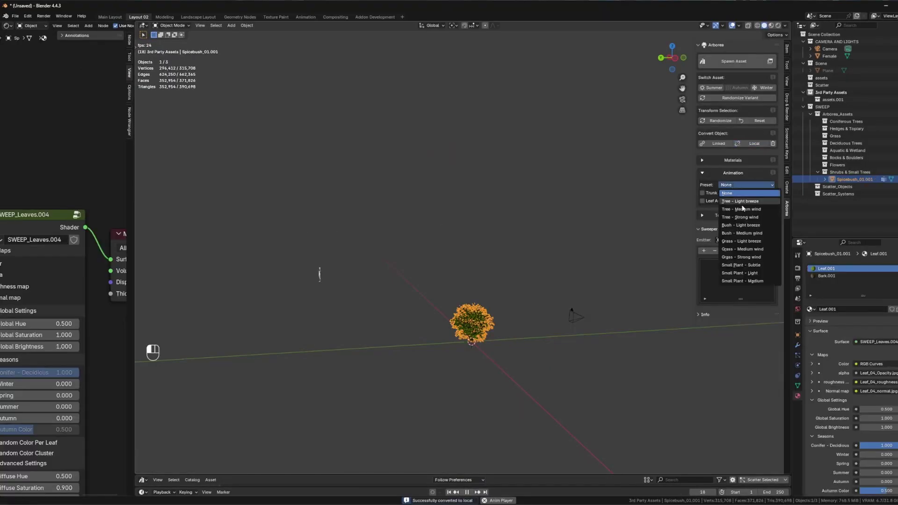
left_click(746, 233)
key("KP_Decimal")
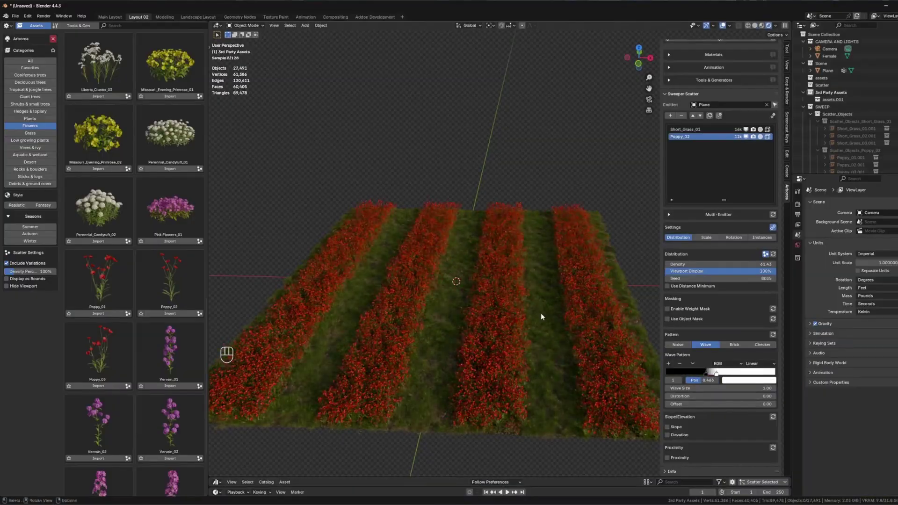
Step: Raise the vine's Leaves Density and change its ivy seed to regrow the climbing vine
scroll(721, 396, "up", 3, "ctrl")
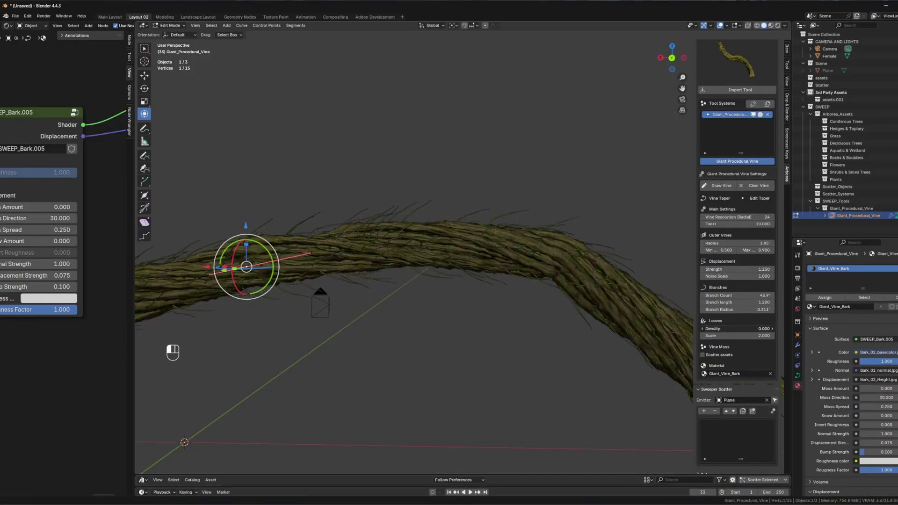
left_click_drag(737, 329, 769, 329)
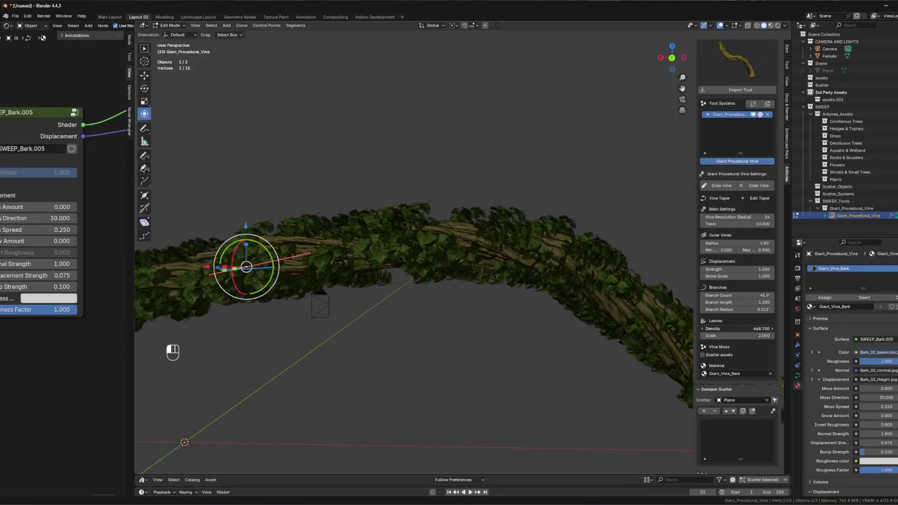
middle_click_drag(608, 304, 521, 325, "shift")
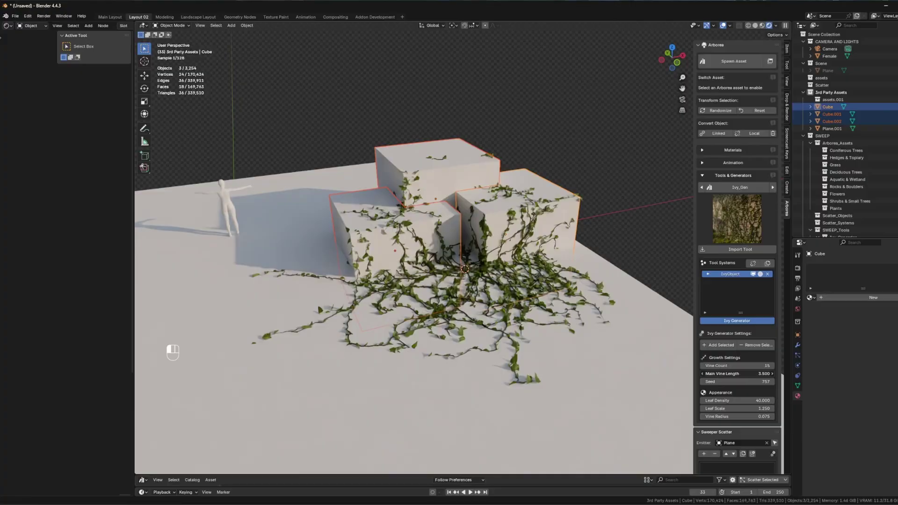
left_click_drag(737, 382, 763, 382)
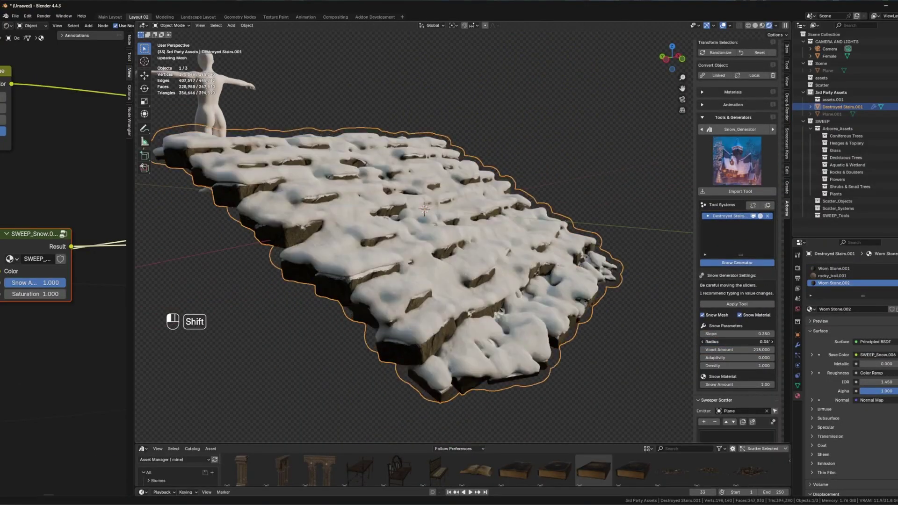
middle_click_drag(422, 234, 431, 219, "shift")
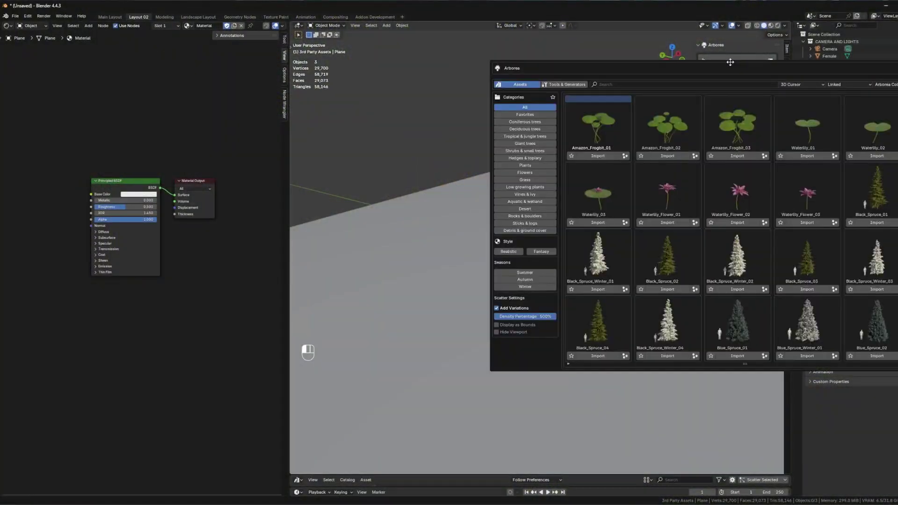
Step: Import Blue_Spruce_03 and move it to a new spot in the scene
left_click_drag(728, 66, 577, 94)
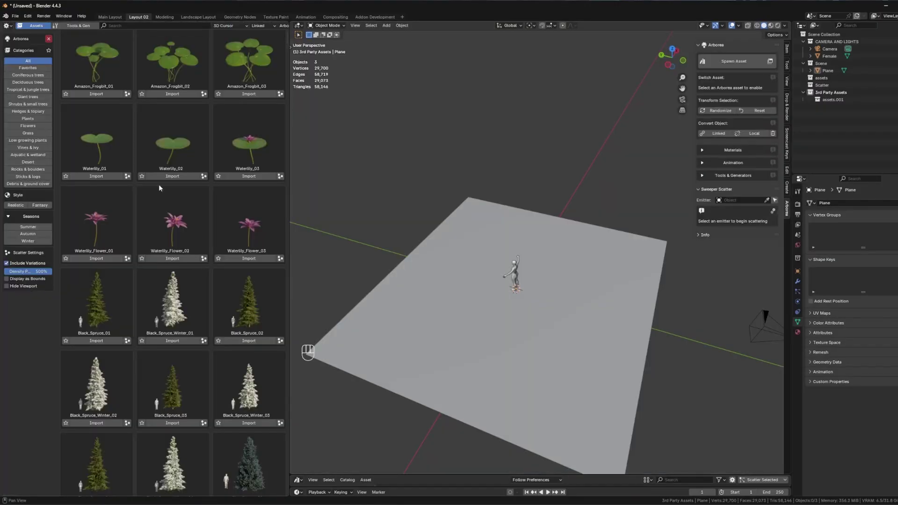
scroll(159, 188, "down", 10)
left_click(734, 61)
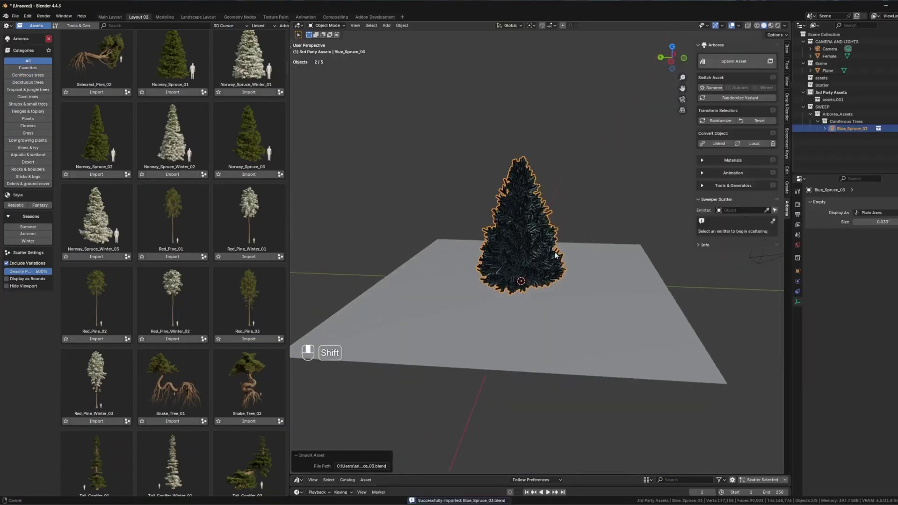
key("g")
left_click(439, 214)
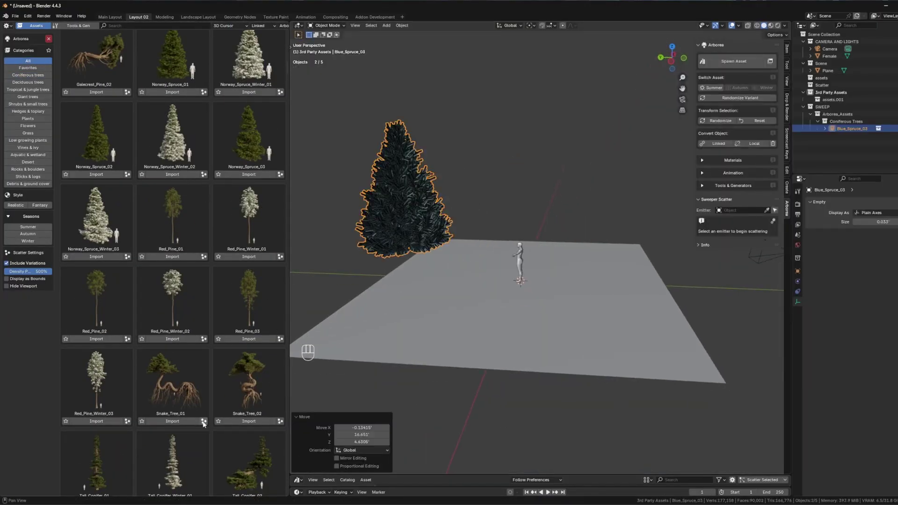
Step: Import Snake_Tree_01 and reposition the floating asset library
left_click(203, 422)
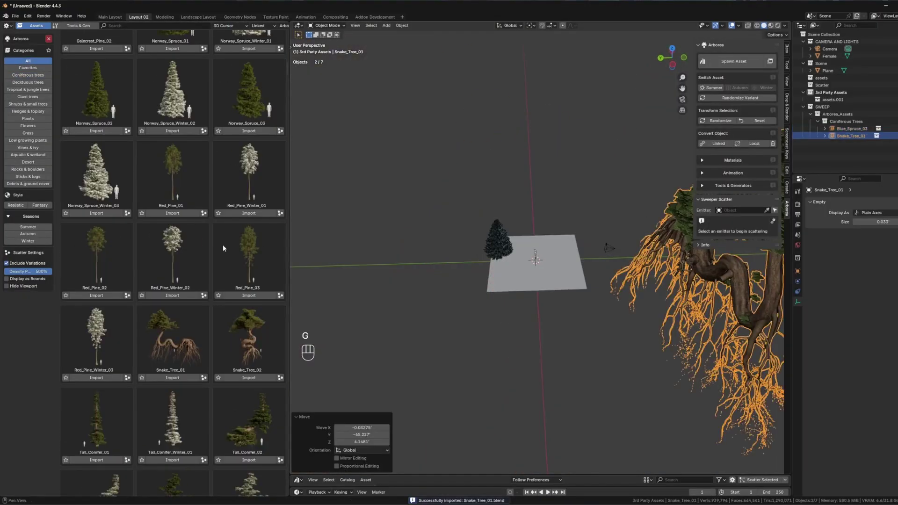
scroll(173, 234, "down", 5)
left_click(734, 61)
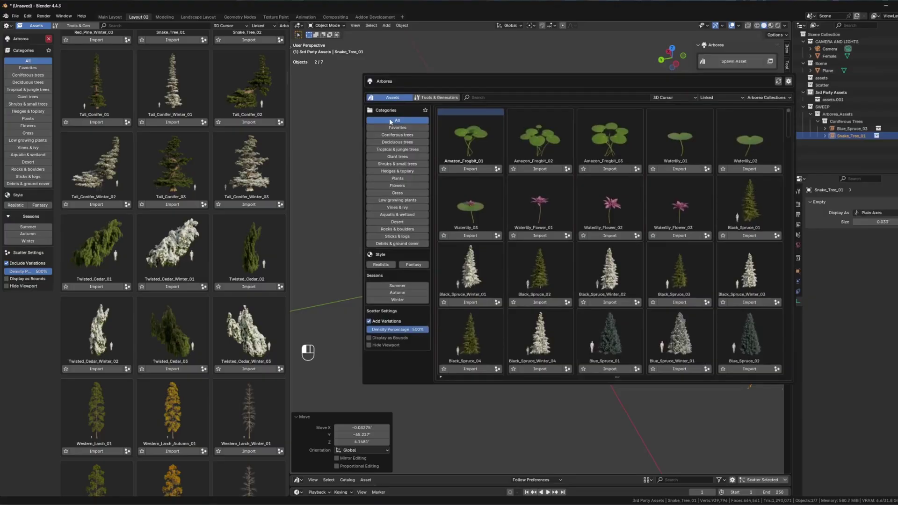
left_click_drag(413, 87, 349, 66)
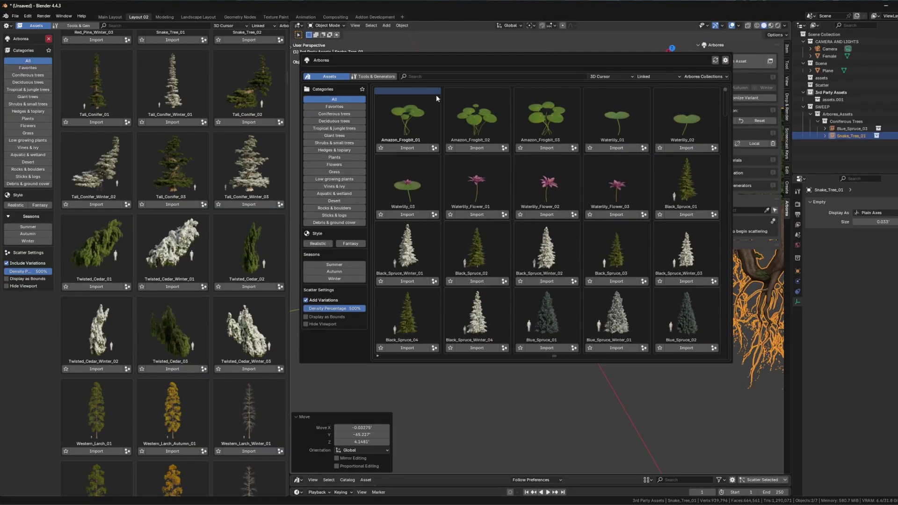
Step: Widen the docked library, browse the tree categories and show the Grass assets
left_click_drag(290, 234, 414, 234)
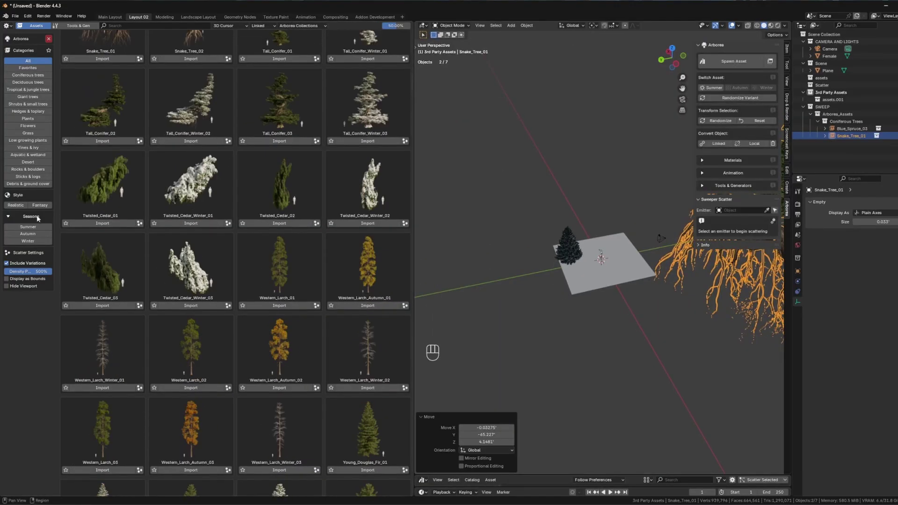
left_click(28, 89)
left_click(29, 106)
left_click(28, 90)
left_click(28, 81)
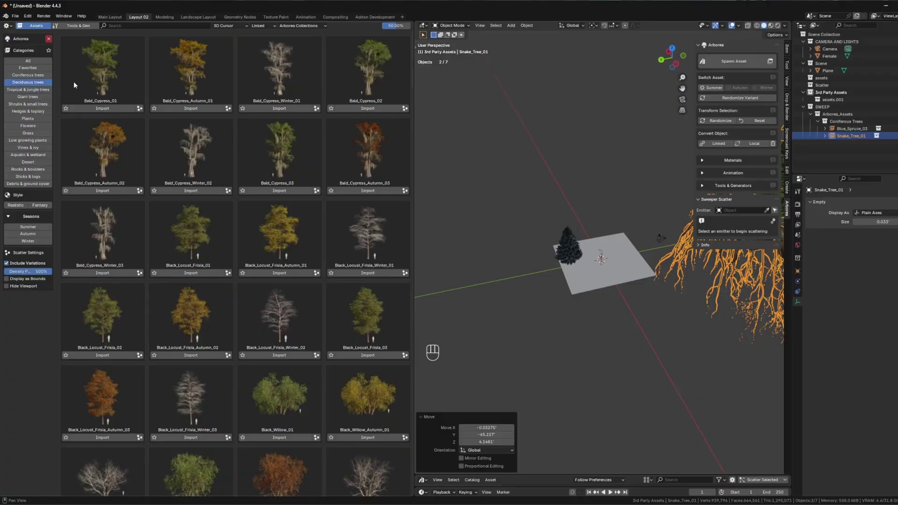
left_click(28, 133)
scroll(289, 361, "down", 15)
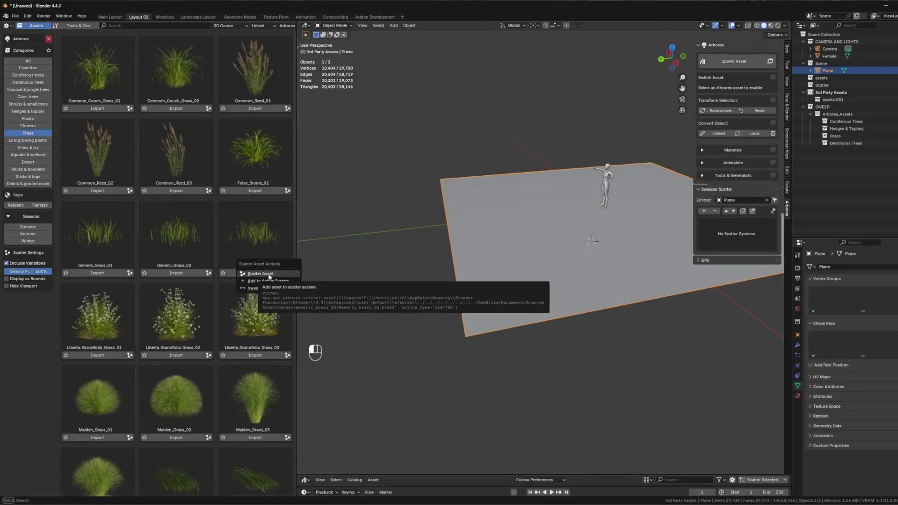
Step: Scatter Generic_Grass_03 over the plane and view it through the scene camera
left_click(264, 285)
key("KP_0")
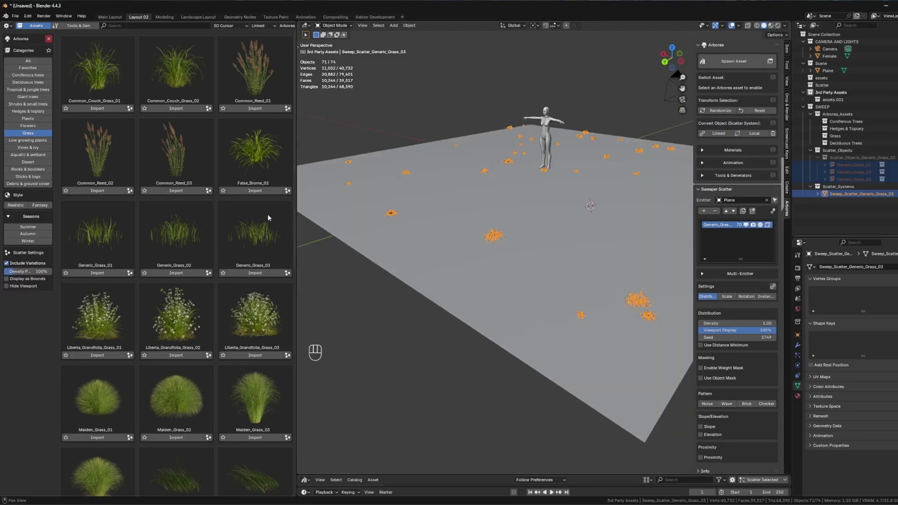
key("i")
middle_click_drag(548, 250, 561, 252)
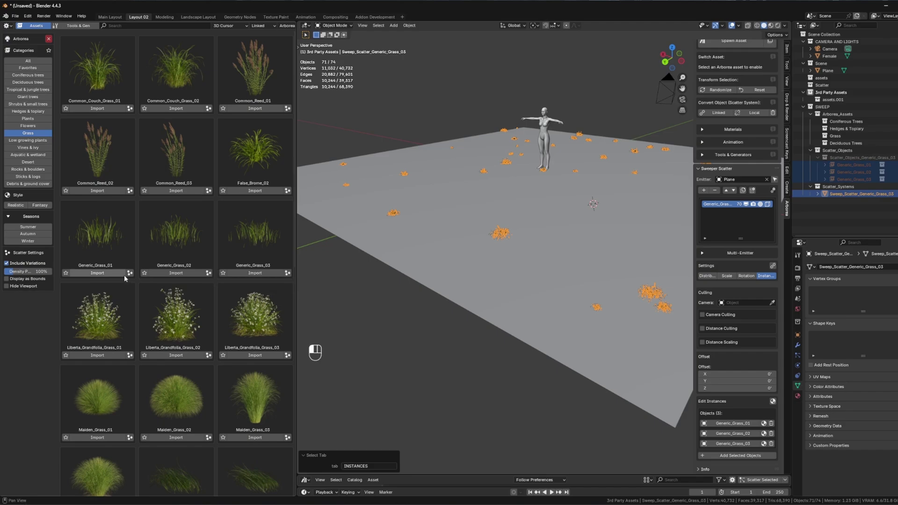
Step: Scatter Common_Reed_03 and Liberta_Grandfolia_Grass_03, undo them, and rescatter Generic_Grass_03
left_click(184, 192)
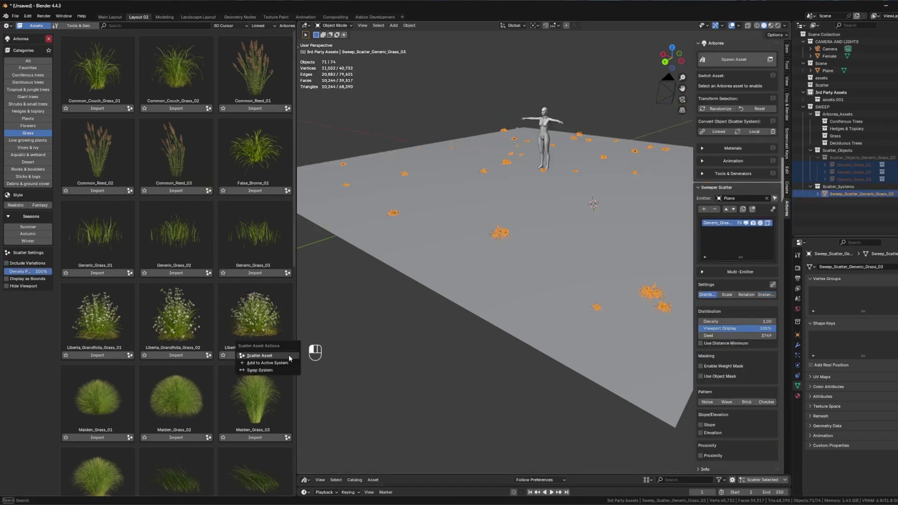
left_click(255, 356)
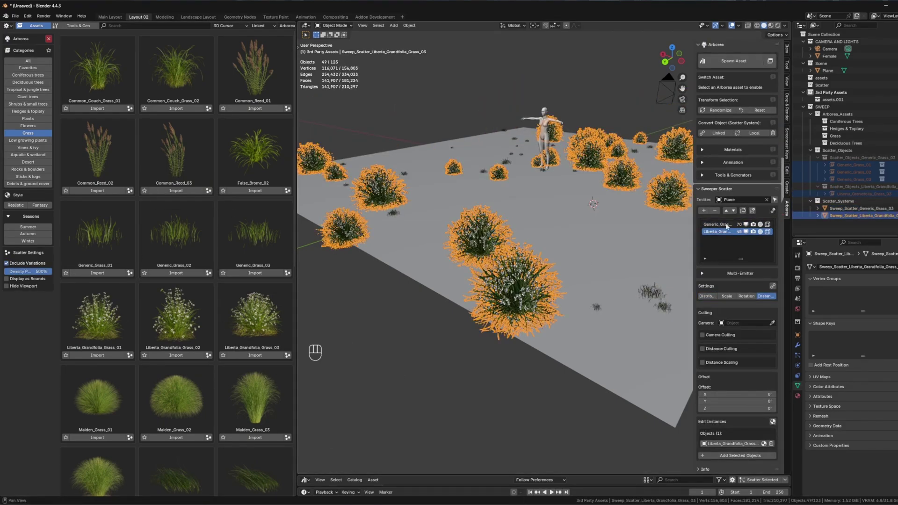
key("ctrl+z")
left_click(255, 272)
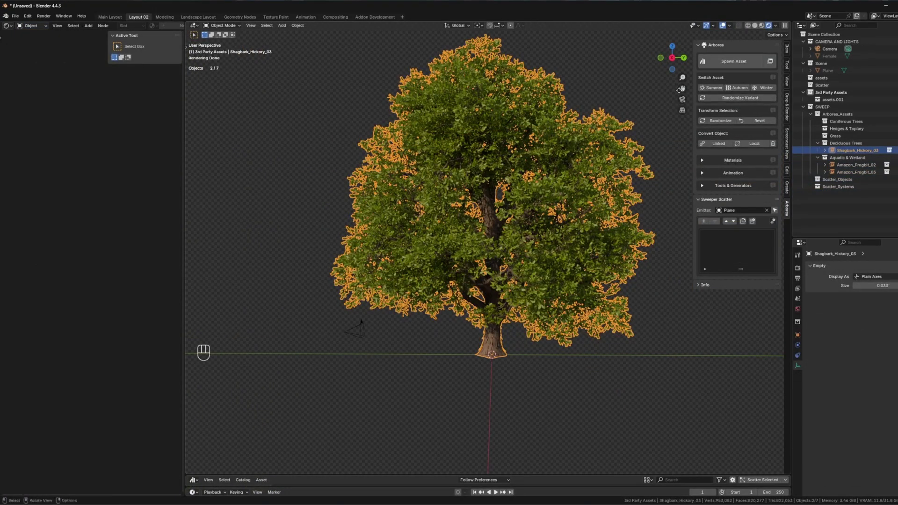
Step: Switch the hickory to its Autumn and then its Winter variant
left_click(768, 89)
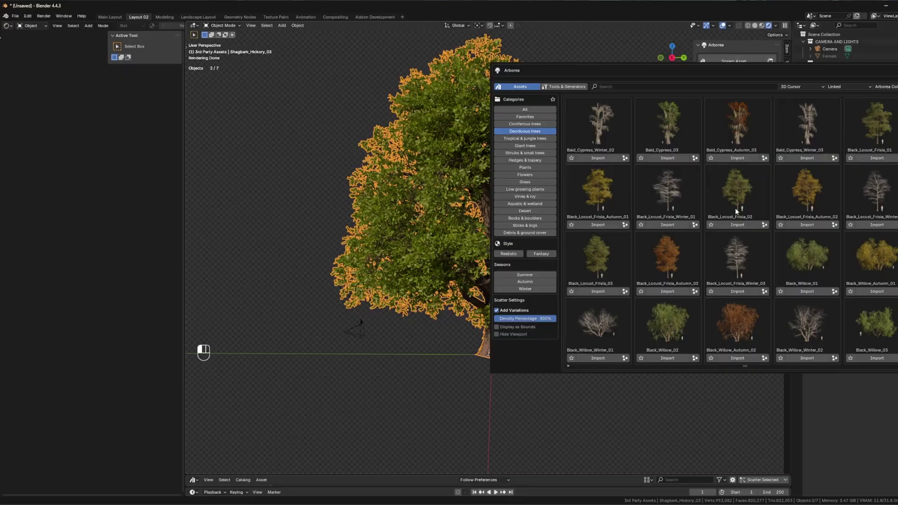
scroll(674, 147, "up", 2)
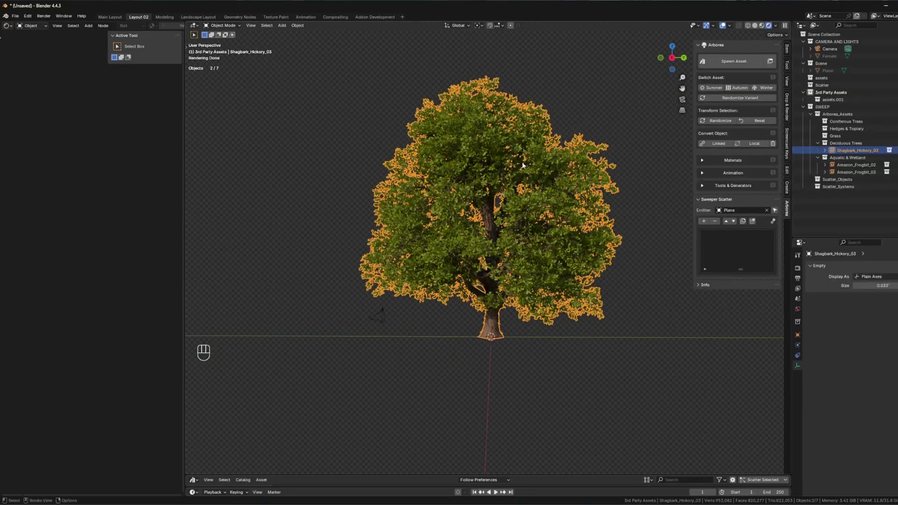
left_click(738, 87)
left_click(765, 88)
Step: Duplicate the winter hickory, rotate the copy and scale it to about double size
scroll(536, 207, "up", 3)
middle_click_drag(505, 206, 536, 207)
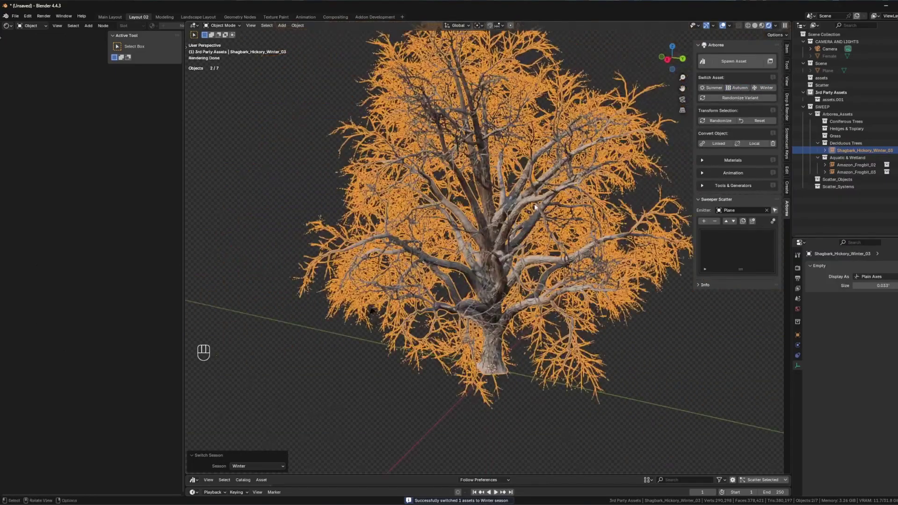
scroll(536, 207, "down", 5)
key("alt+d")
key("ctrl+z")
key("shift+d")
left_click(545, 196)
key("r")
key("s")
left_click(546, 196)
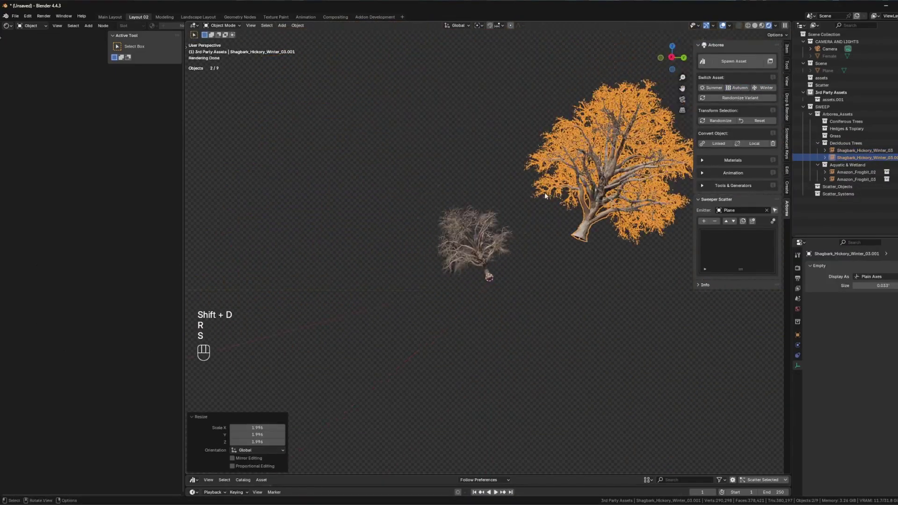
Step: Switch the big tree to its Summer variant, then delete the large copy
key("a")
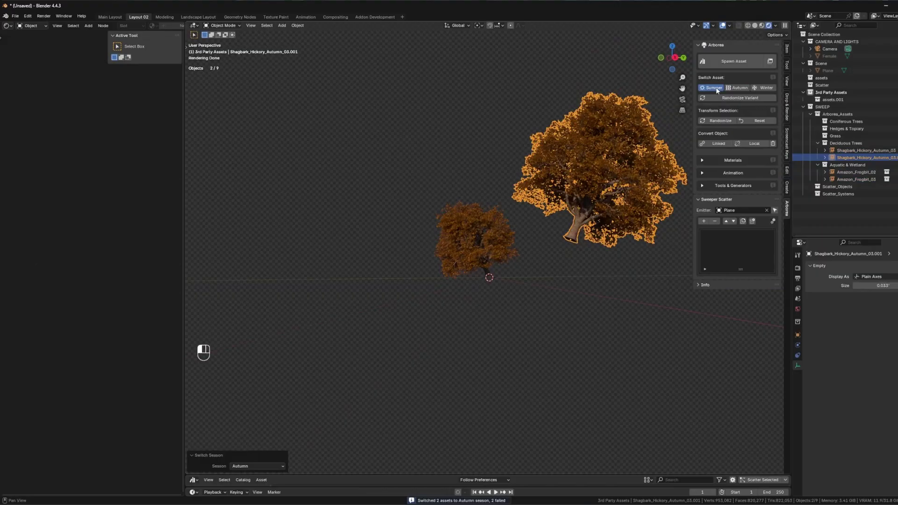
left_click(717, 90)
left_click(469, 243)
middle_click_drag(469, 243, 548, 263)
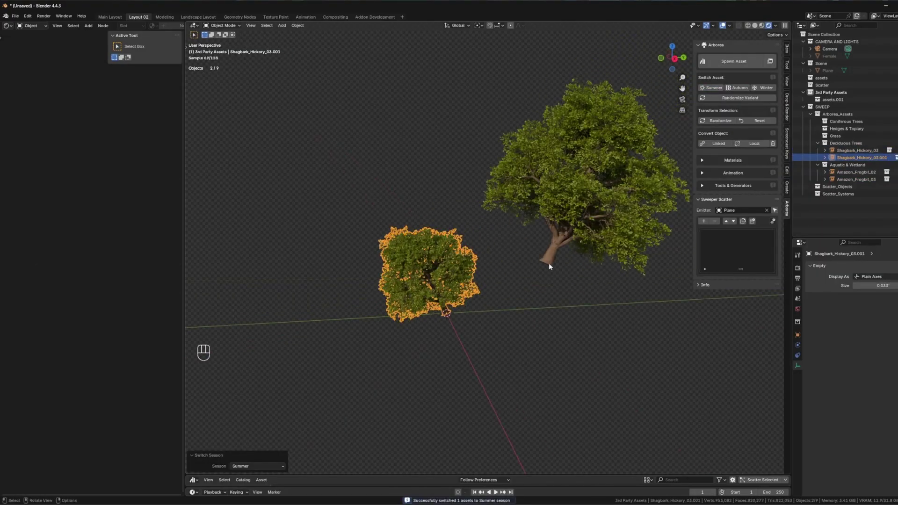
key("Delete")
middle_click_drag(588, 218, 505, 250)
key("KP_Decimal")
Step: Delete the remaining tree, import a rock from the Arborea browser and frame it
key("x")
key("x")
left_click(734, 61)
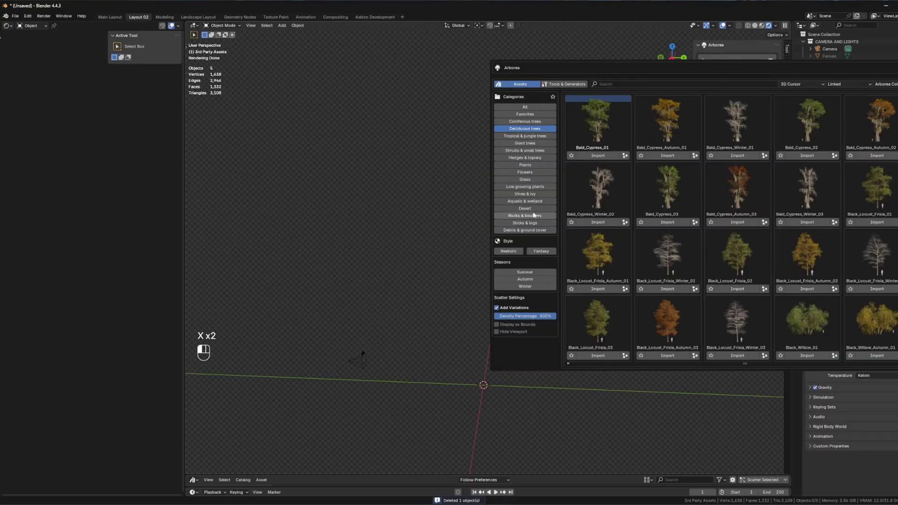
left_click(526, 216)
left_click(673, 159)
key("KP_Decimal")
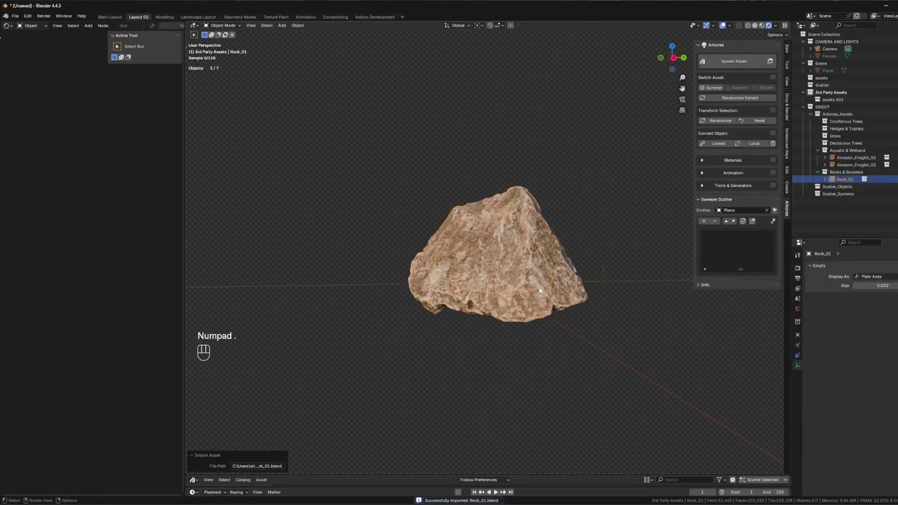
Step: Place several duplicated copies of the rock around the first one
key("alt+d")
left_click(652, 176)
middle_click_drag(653, 175, 531, 366)
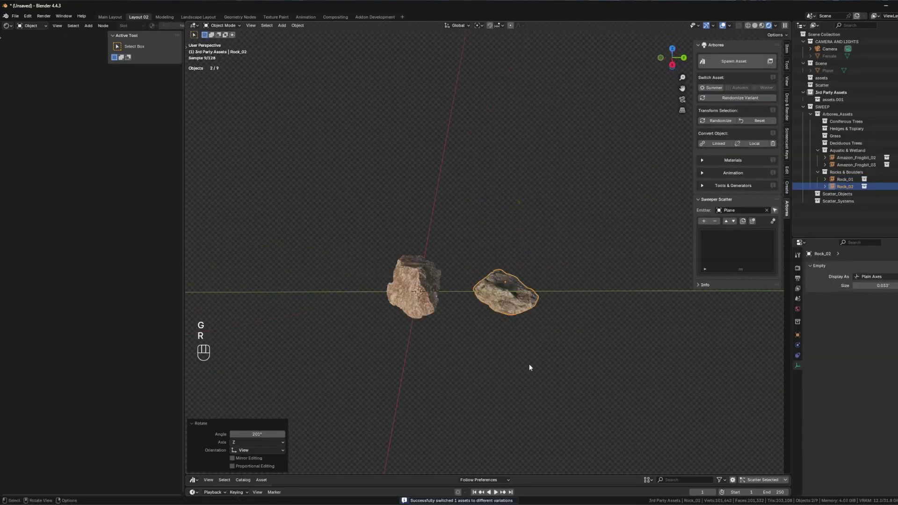
key("alt+d")
left_click(608, 211)
key("g")
left_click(604, 229)
key("alt+d")
left_click(470, 171)
middle_click_drag(470, 170, 538, 279)
Step: Switch one copy to another rock variant, then delete all six rocks
left_click(745, 98)
scroll(468, 281, "down", 4)
left_click_drag(367, 238, 627, 338)
key("Delete")
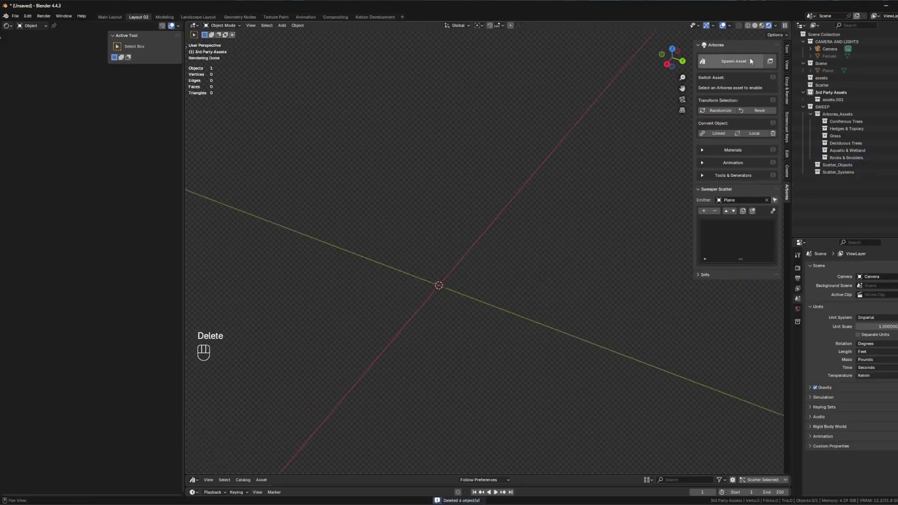
Step: Import Aster_03 from Flowers and add a rotated, moved copy as another Aster variant
left_click(734, 61)
left_click(525, 178)
left_click(733, 161)
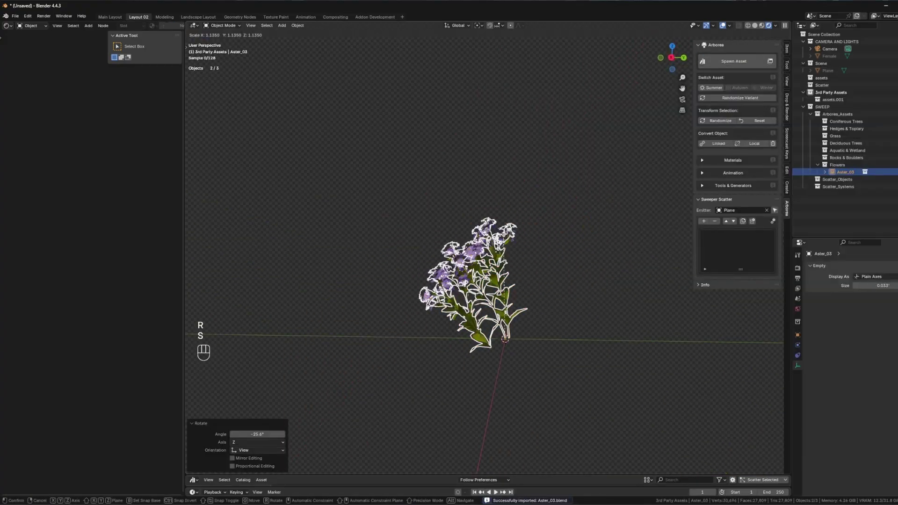
key("alt+d")
key("r")
key("g")
left_click(722, 99)
middle_click_drag(585, 225, 538, 197)
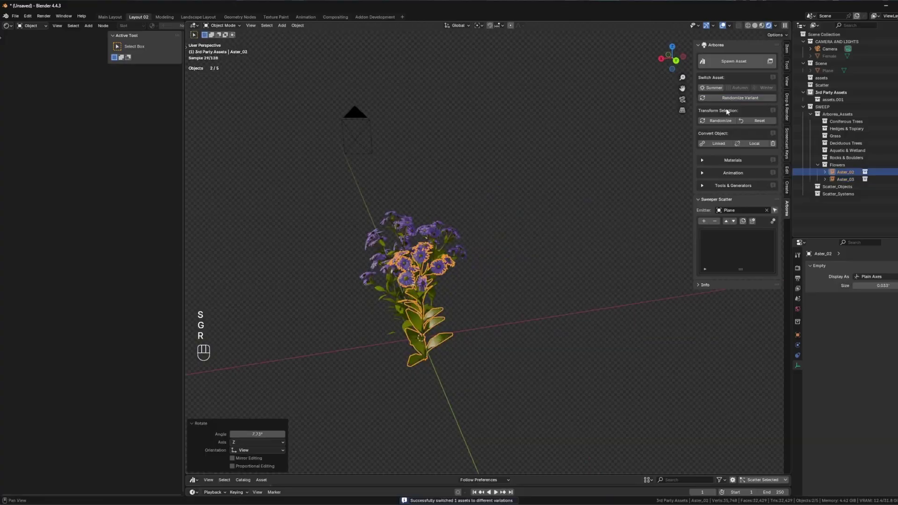
Step: Scale the aster copy to about 1.32, then add another rotated, moved variant copy
key("s")
left_click(552, 262)
middle_click_drag(552, 262, 577, 227)
key("alt+d")
key("r")
key("g")
left_click(740, 97)
Step: Finish the aster copy at about 1.31 scale as Aster_01, then nudge the maple's Global Hue
key("s")
left_click(577, 227)
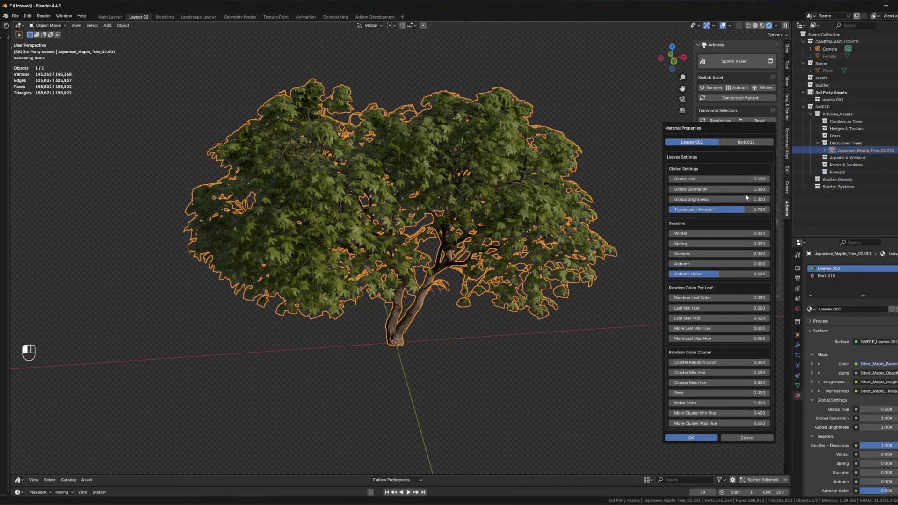
left_click_drag(720, 179, 748, 179, "shift")
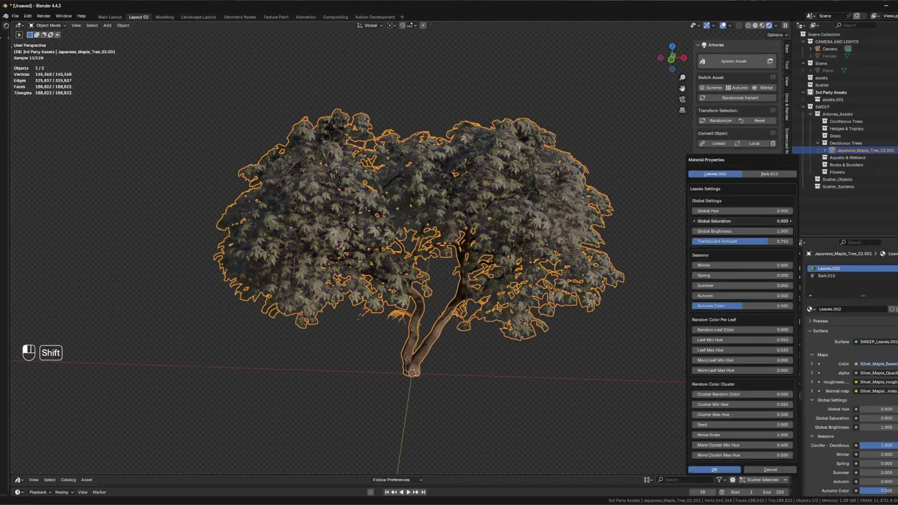
left_click_drag(743, 231, 753, 231, "shift")
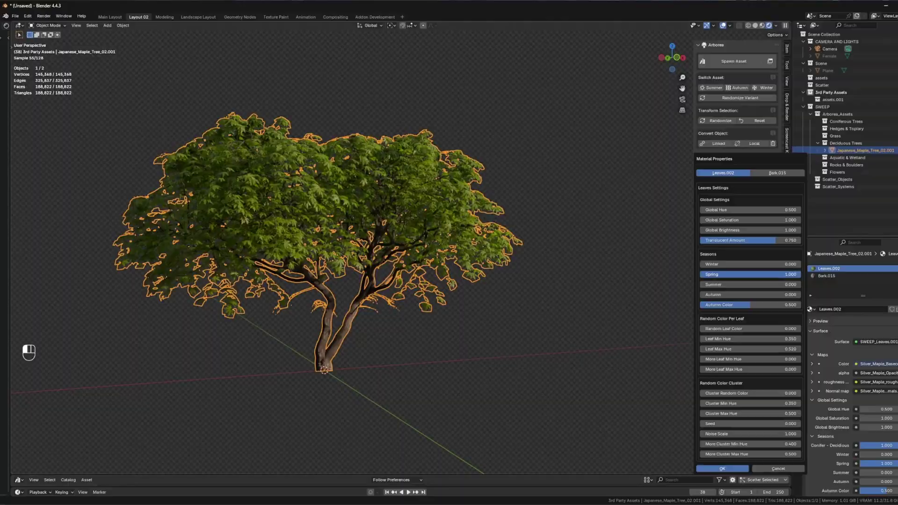
Step: Make the maple fully autumnal with Autumn Color at 0.625, shifted toward yellow
left_click_drag(702, 295, 801, 295)
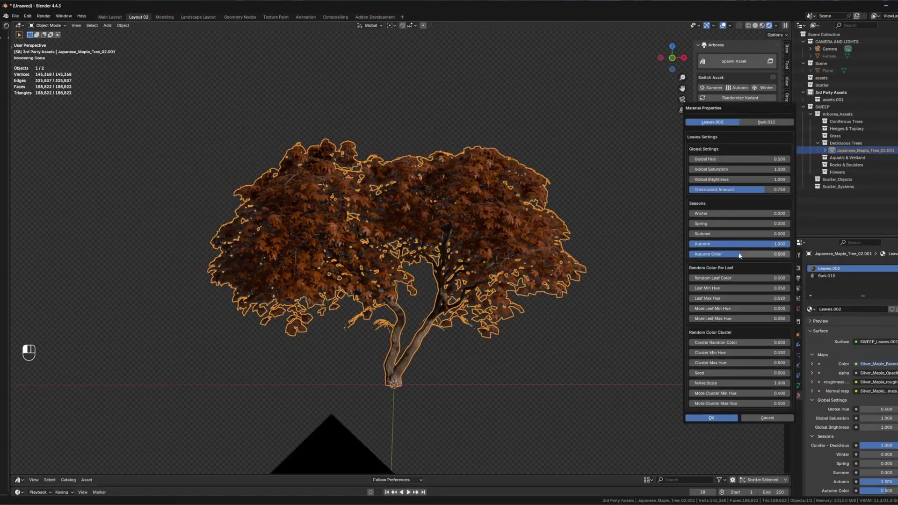
left_click_drag(697, 254, 752, 254)
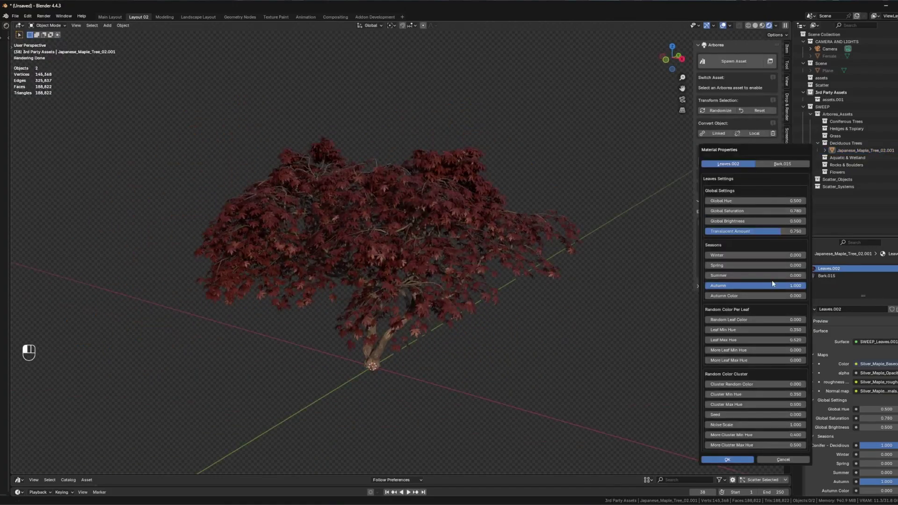
left_click_drag(697, 276, 755, 276)
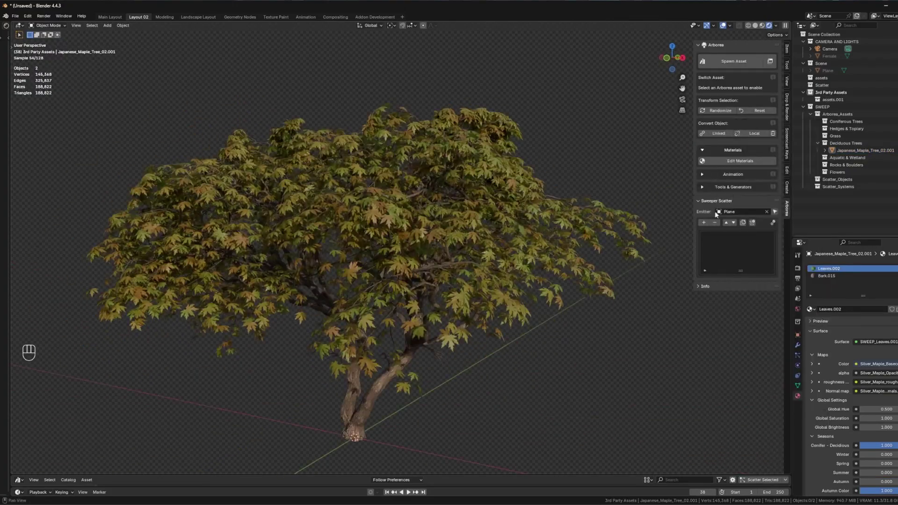
Step: Vary individual leaf hues with Random Leaf Color and raise Moss Spread on Bark.015
left_click(740, 161)
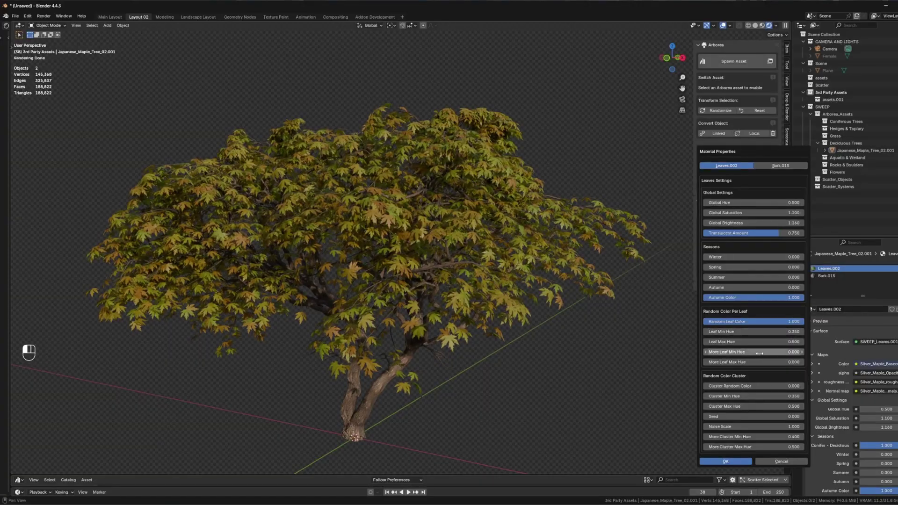
left_click_drag(759, 354, 791, 354)
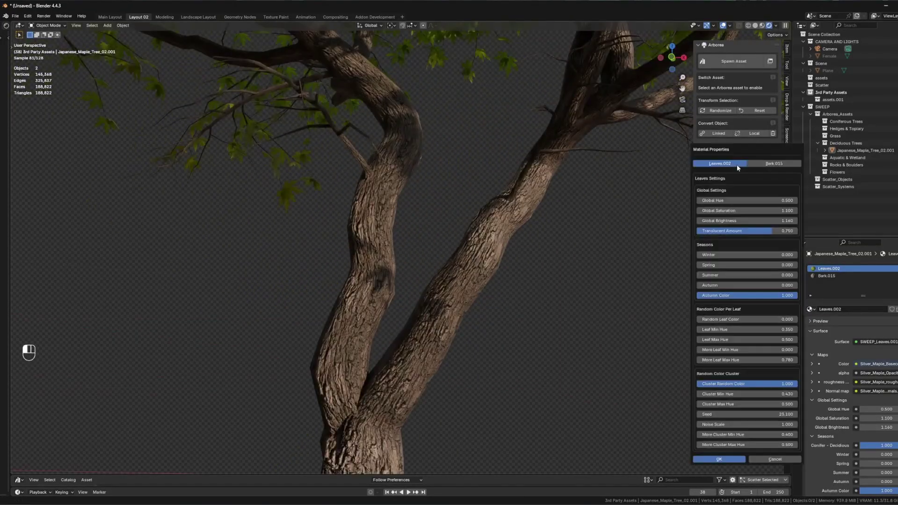
left_click(774, 164)
left_click_drag(737, 219, 767, 220)
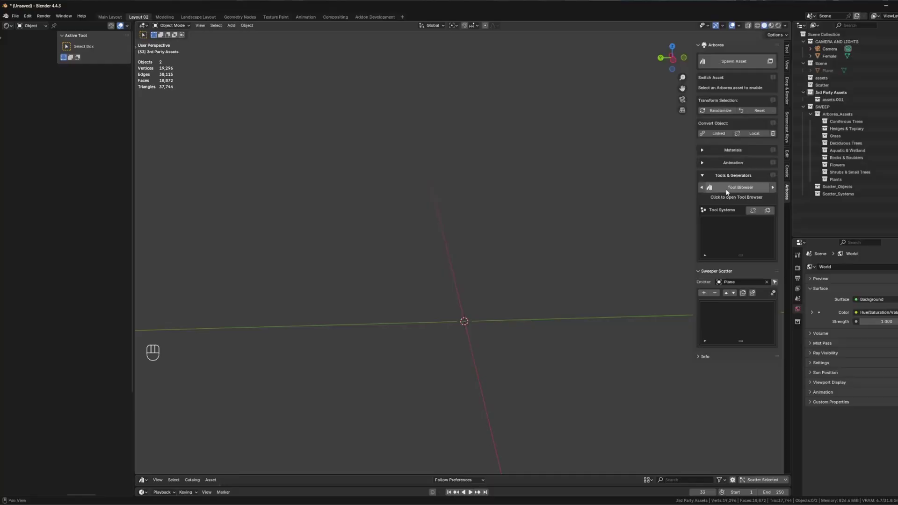
Step: Bring in Giant_Procedural_Vine from the Tool Browser and stretch its end point upper right
left_click(725, 189)
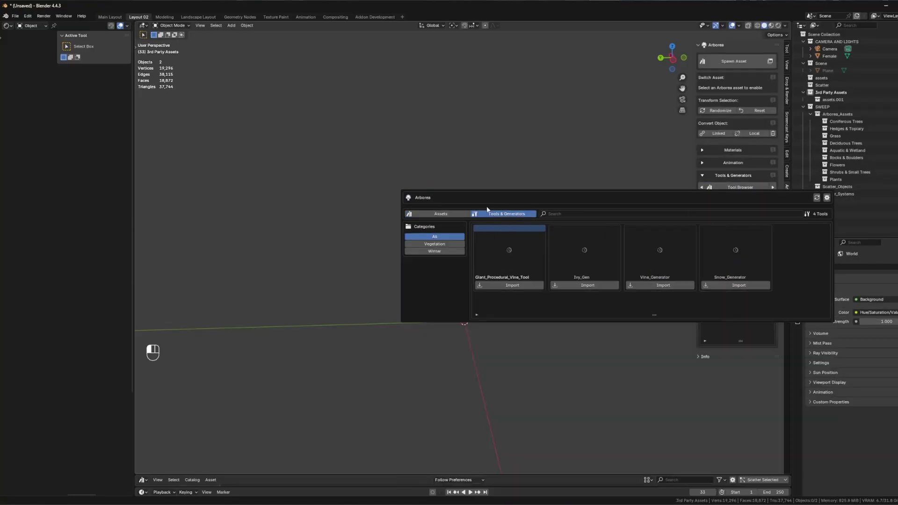
left_click(773, 188)
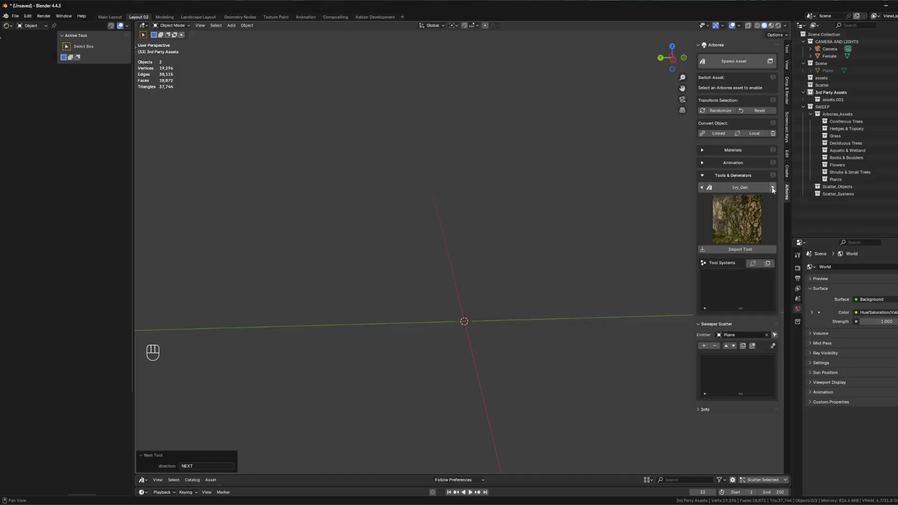
left_click(739, 187)
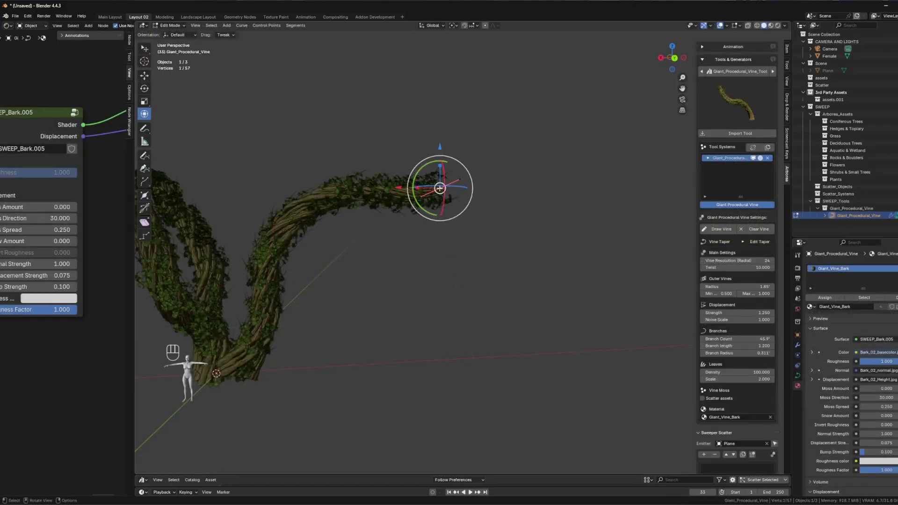
key("g")
left_click(465, 176)
key("r")
key("g")
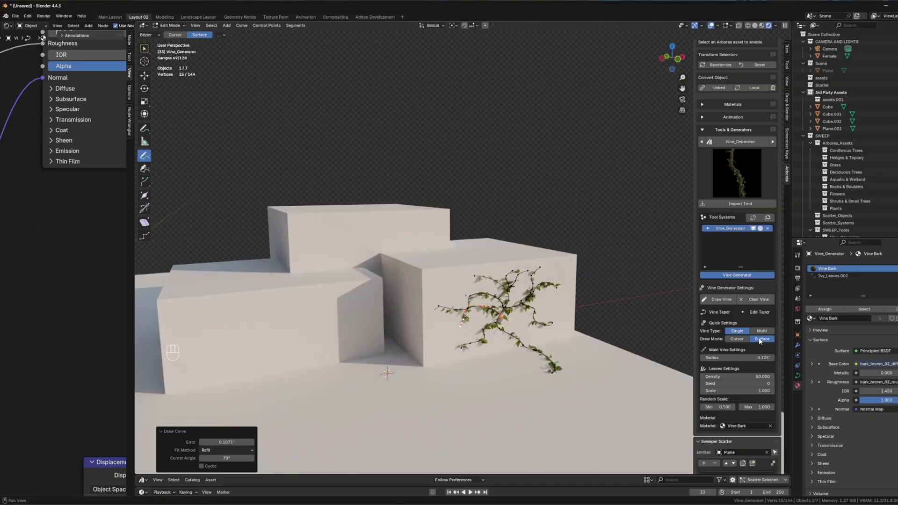
Step: Set the Vine_Generator to Multi and change Snow_Generator Adaptivity on the stairs
left_click(752, 331)
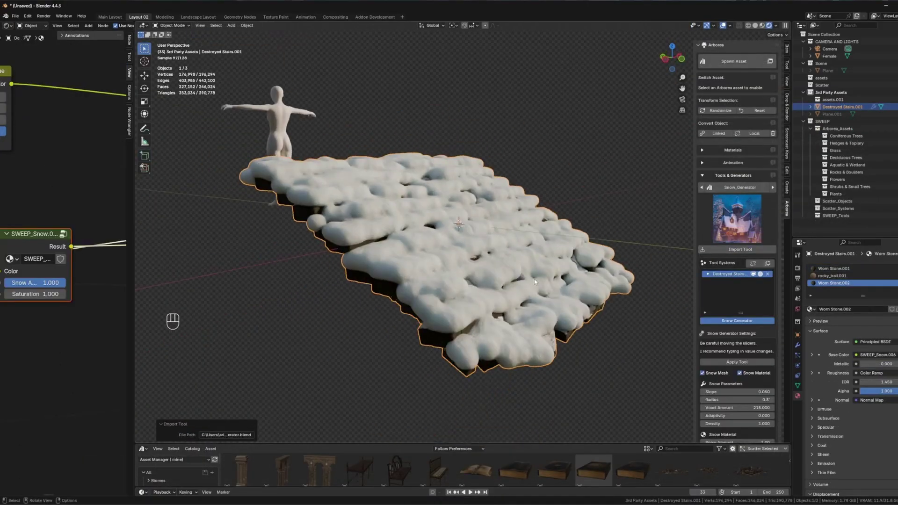
middle_click_drag(421, 262, 412, 267, "shift")
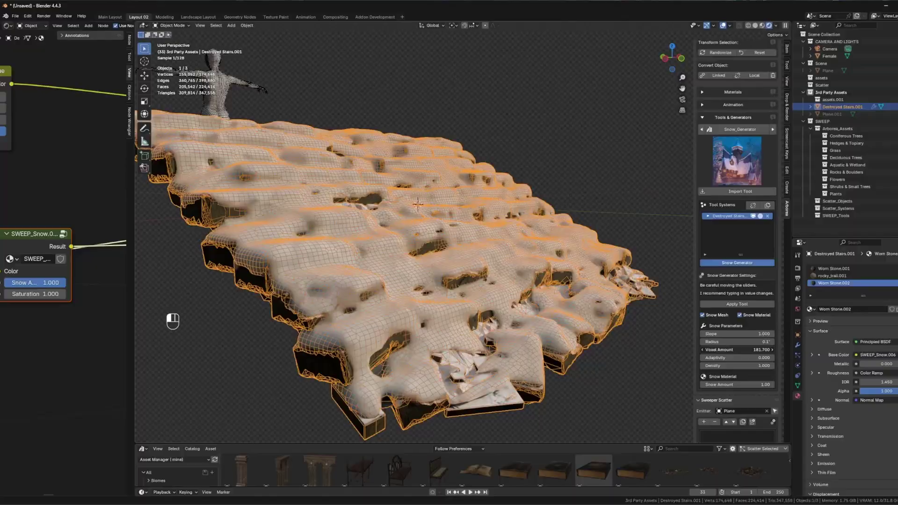
left_click_drag(732, 359, 775, 357)
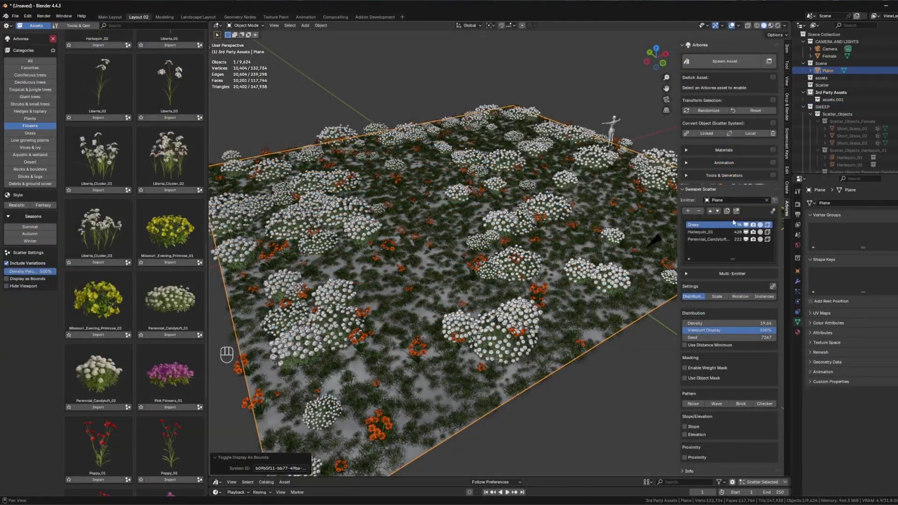
Step: Group the Grass scatter layer and add Harlequin_01 to the Ground group
left_click(737, 211)
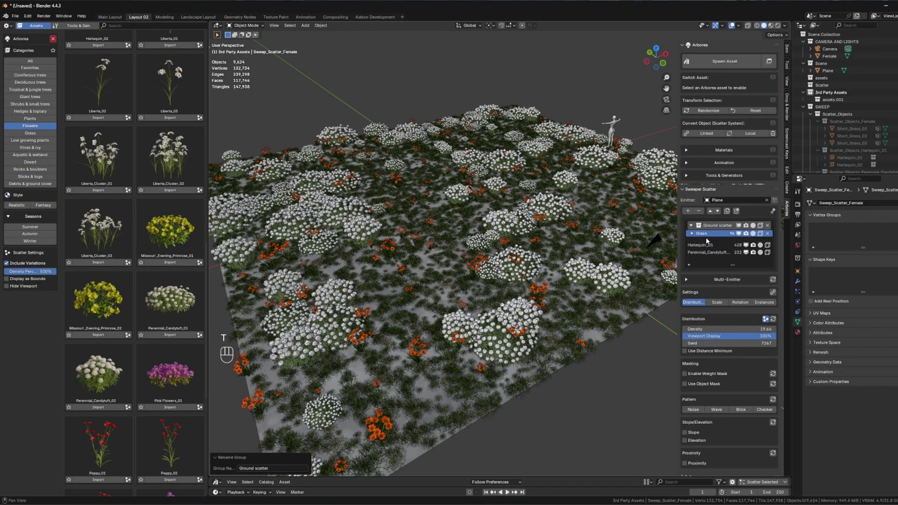
left_click_drag(679, 253, 652, 250)
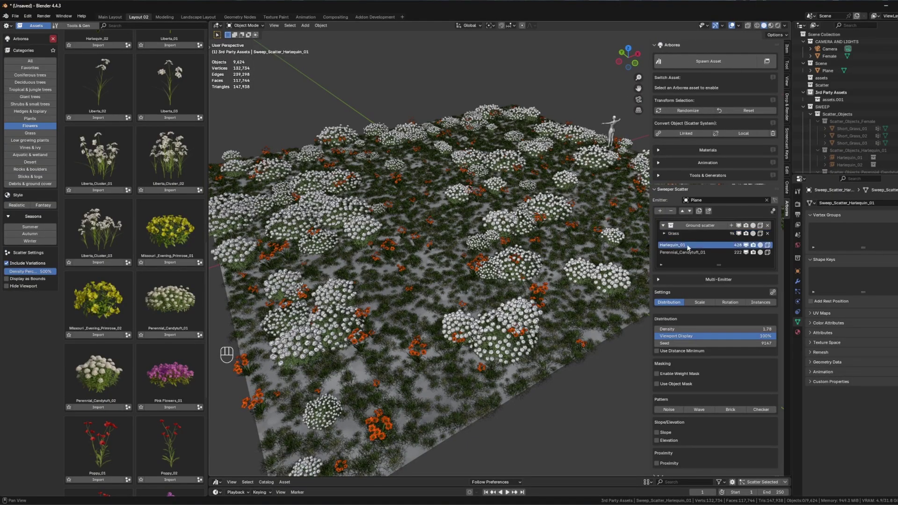
left_click(731, 226)
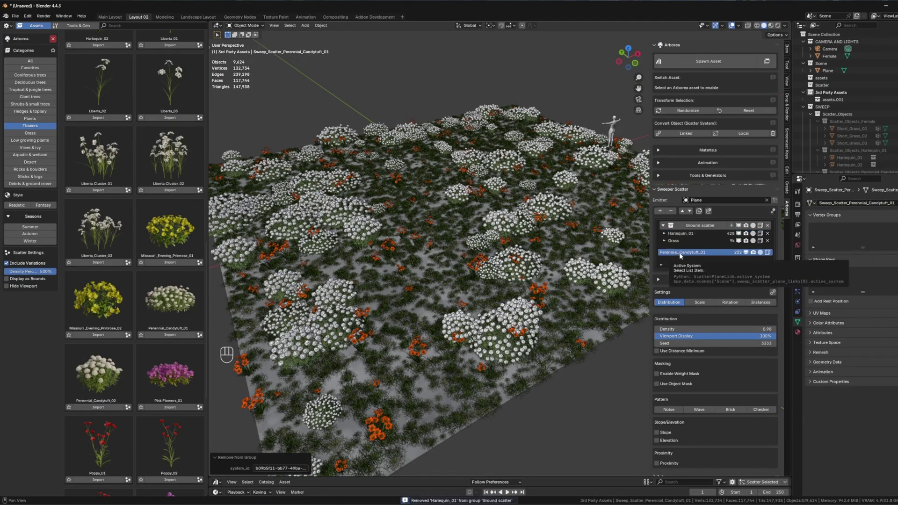
Step: Scatter Poppy_02, Vervain_03, Red_Clover_03 and Daisy_03 flowers over the plane
left_click(199, 481)
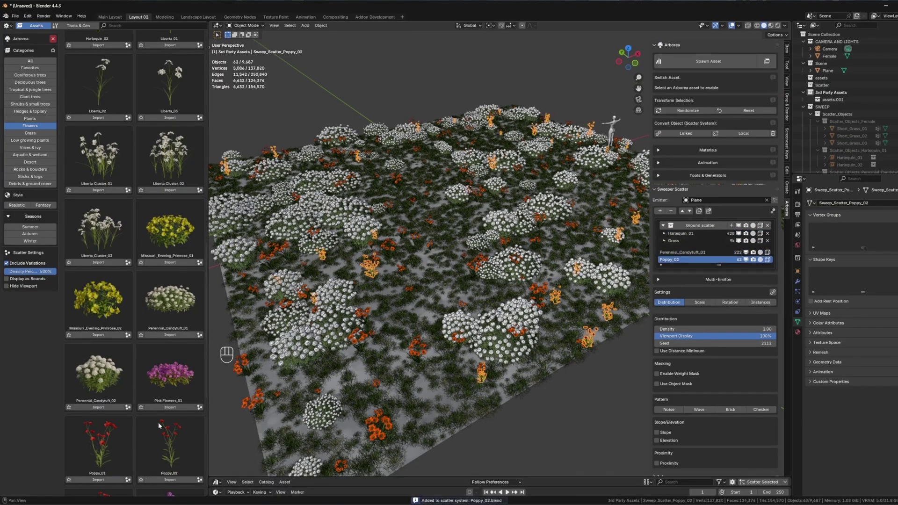
scroll(159, 425, "down", 5)
left_click(200, 480)
left_click(30, 141)
left_click(127, 372)
left_click(128, 155)
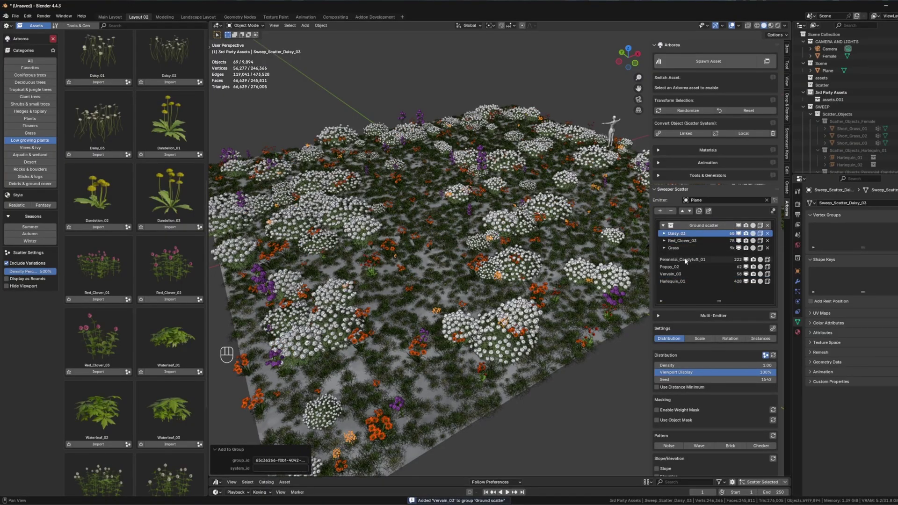
Step: Put Perennial_Candytuft_01, the other flower scatters and Harlequin_01 into the Flowers group
left_click(710, 212)
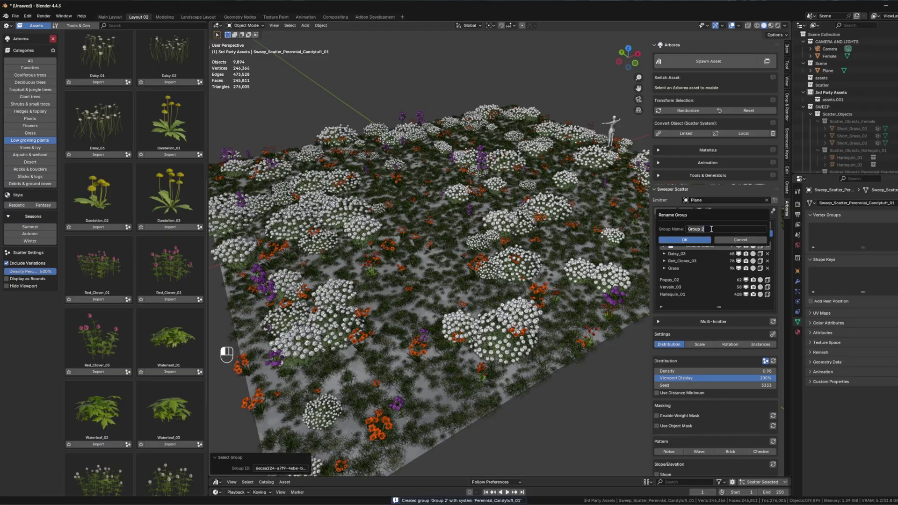
left_click_drag(675, 281, 700, 225)
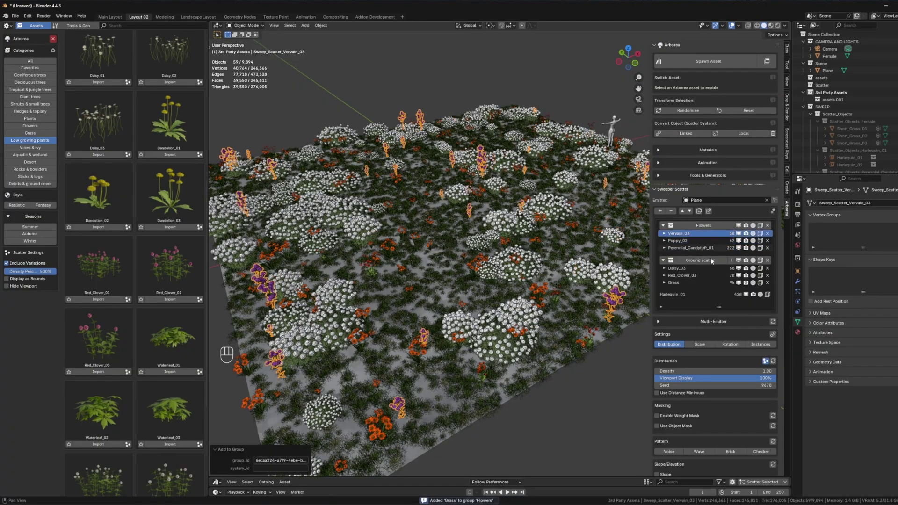
left_click(716, 294)
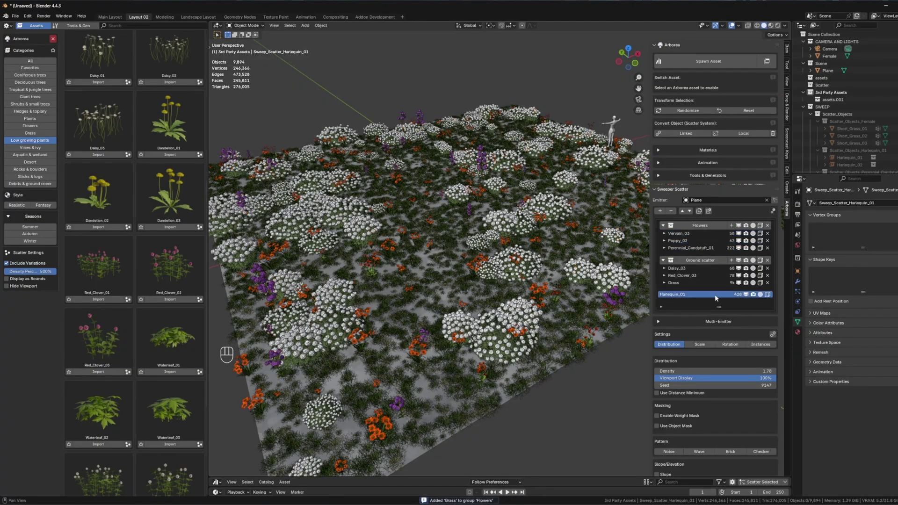
left_click(732, 226)
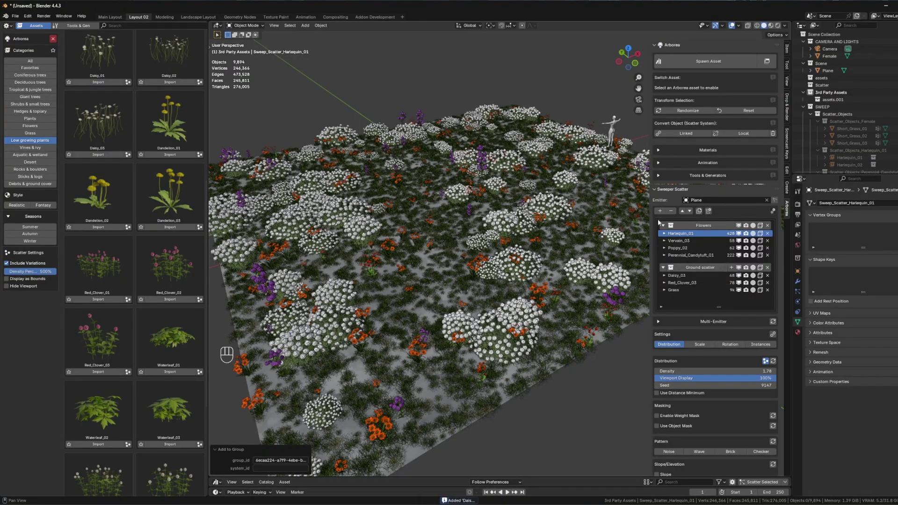
Step: Add a cube mask to the flower scatters and scale it up
left_click(737, 226)
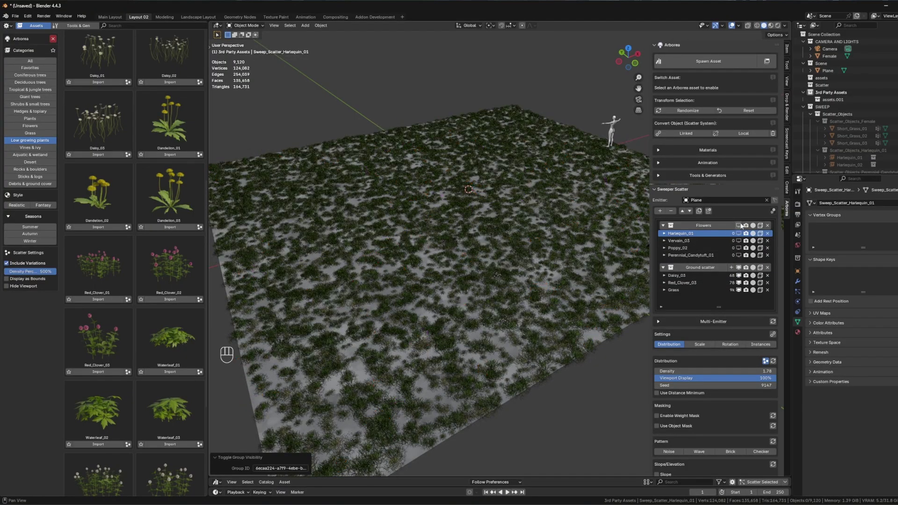
key("s")
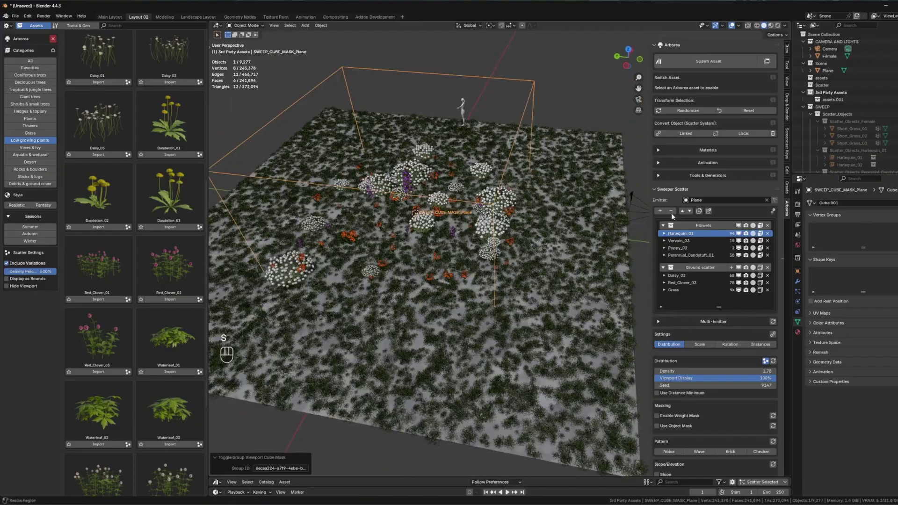
left_click(556, 187)
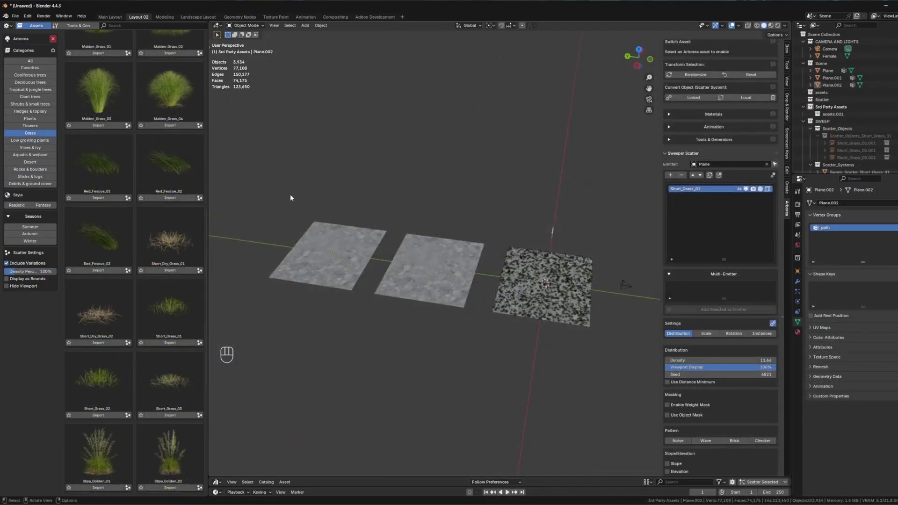
key("ctrl+z")
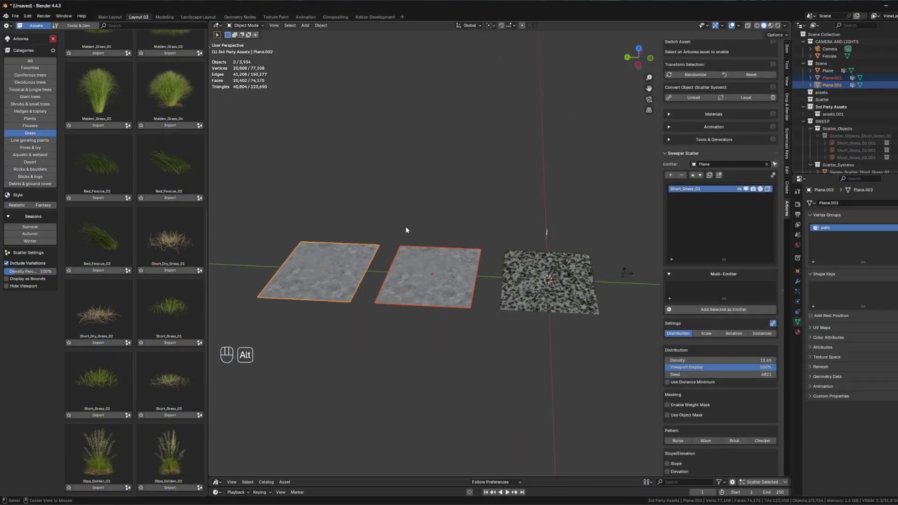
Step: Add Plane.001 and Plane.002 as extra grass emitters and try a different Seed
left_click(413, 183)
middle_click_drag(413, 184, 427, 251)
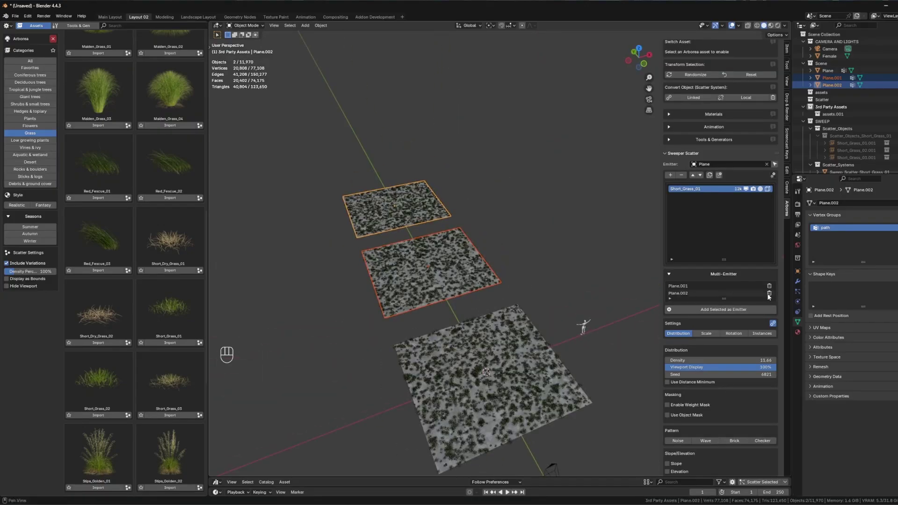
middle_click_drag(614, 379, 693, 375)
left_click_drag(720, 375, 776, 374)
key("Escape")
Step: Thin the short grass scatter with a Noise pattern
scroll(687, 424, "down", 2)
left_click(678, 404)
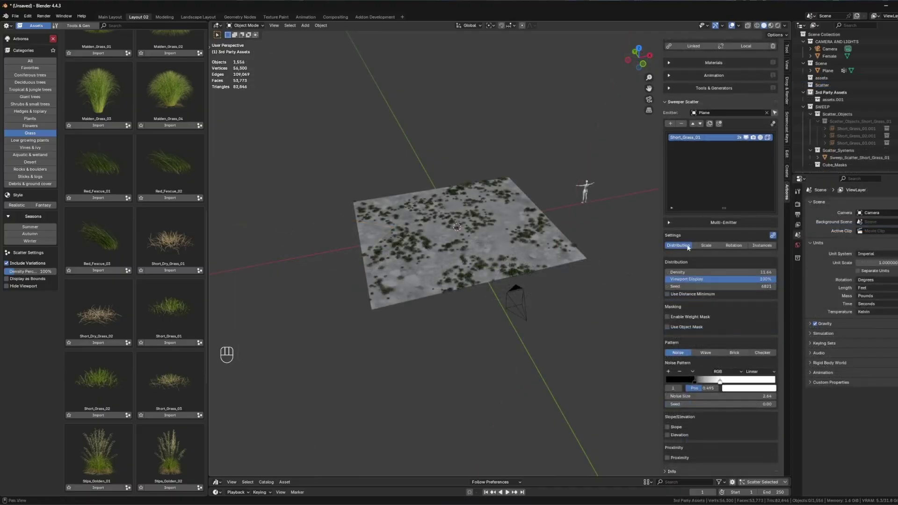
scroll(456, 253, "up", 3)
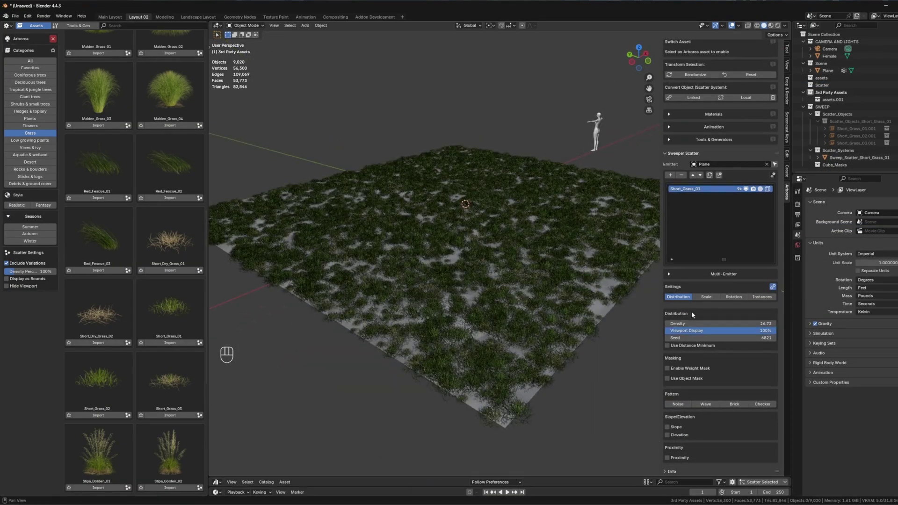
Step: Lower the grass viewport display to 2%, then bring it back up to 54%
left_click_drag(737, 331, 673, 331)
middle_click_drag(538, 258, 574, 185)
left_click_drag(674, 330, 739, 323)
Step: Raise the grass density to 46.82 and toggle Use Distance Minimum on, then off
middle_click_drag(514, 262, 552, 287)
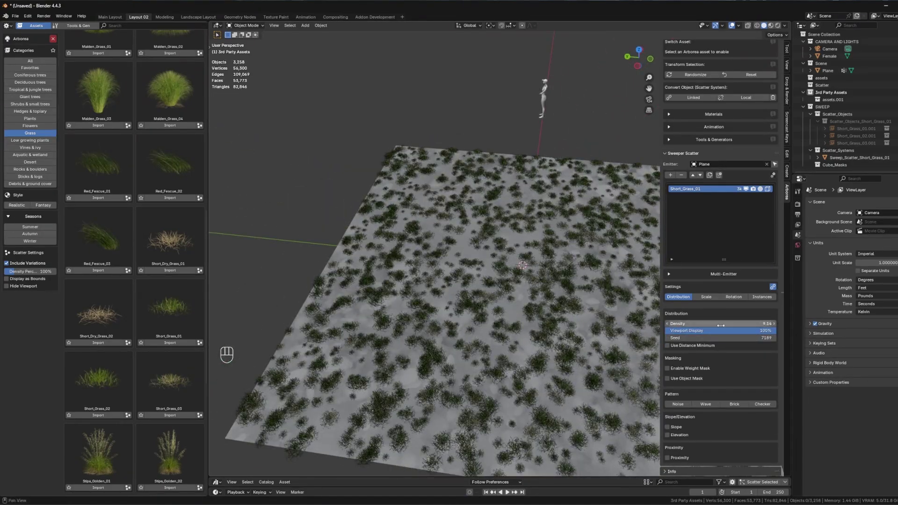
left_click_drag(720, 324, 749, 323)
left_click(697, 345)
scroll(499, 276, "up", 5)
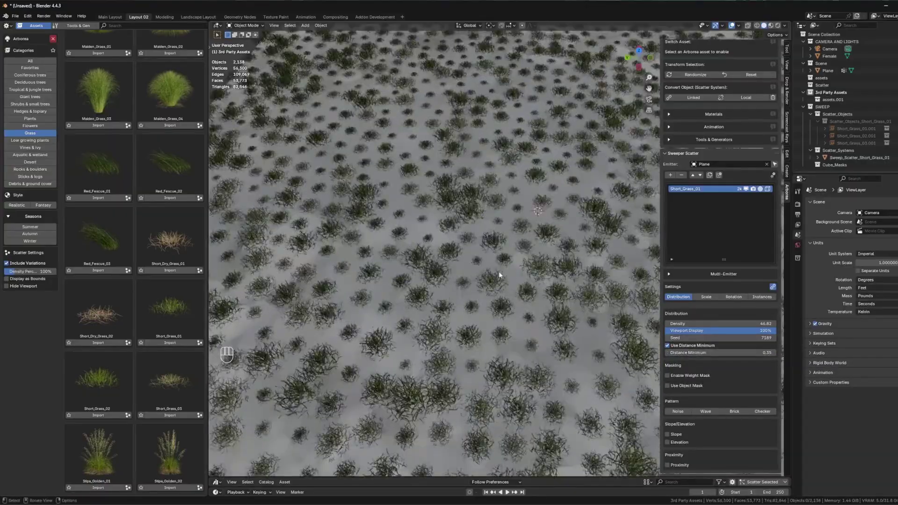
left_click(692, 346)
Step: Mask the grass by vertex weights with the path group, then clear that group
left_click(688, 369)
scroll(615, 340, "down", 3)
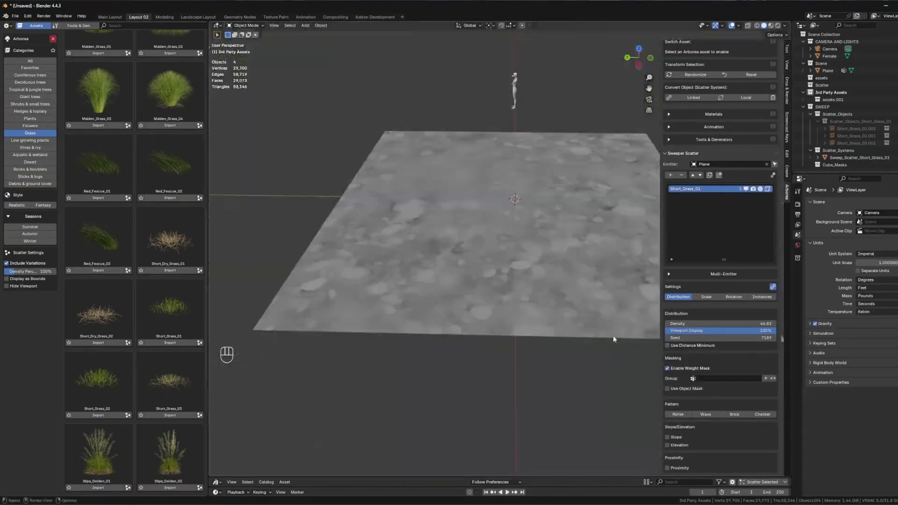
middle_click_drag(614, 339, 645, 348)
left_click(727, 378)
left_click(703, 391)
middle_click_drag(514, 280, 584, 290)
left_click(727, 379)
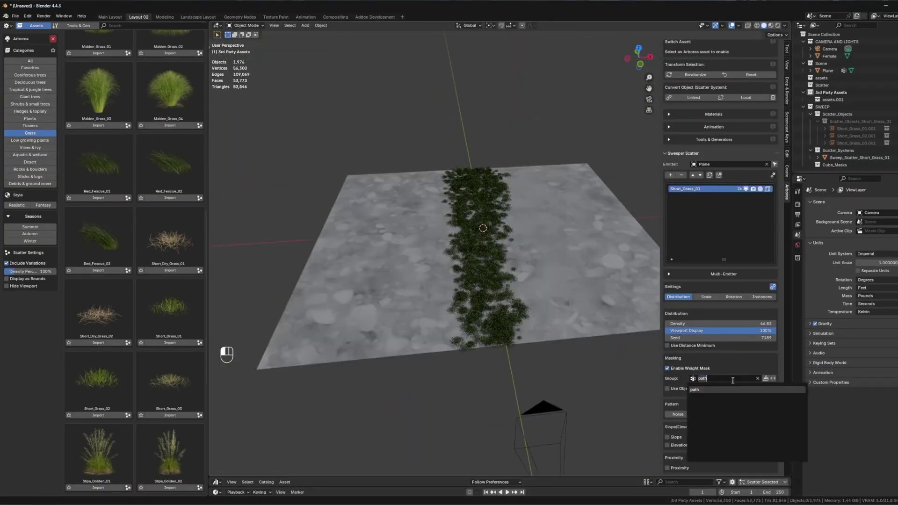
Step: Create a Grass weight group and paint a smiley, then most of the plane
key("BackSpace")
key("Return")
left_click(748, 394)
left_click_drag(355, 187, 375, 197)
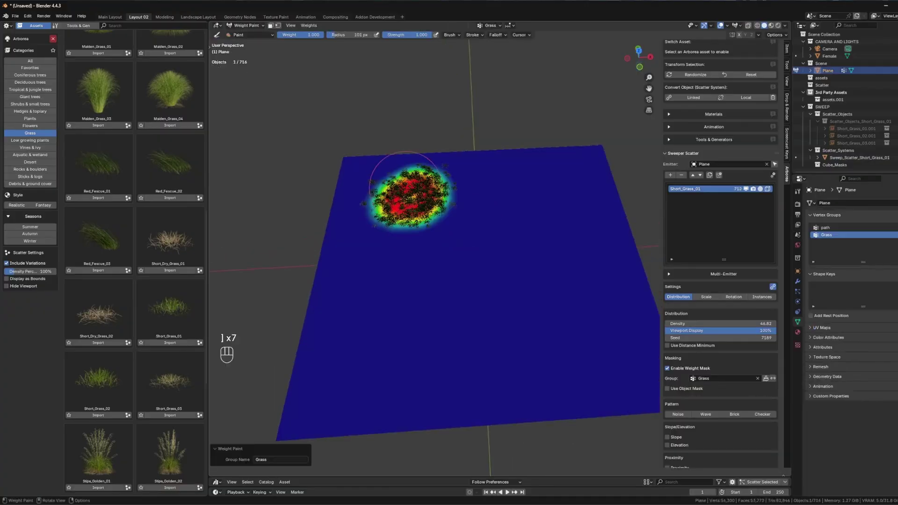
left_click_drag(575, 178, 589, 202)
left_click_drag(220, 309, 603, 300)
left_click(774, 379)
left_click(773, 379)
mouse_move(398, 234)
left_mouse_down()
mouse_move(467, 319)
mouse_move(472, 205)
left_mouse_up()
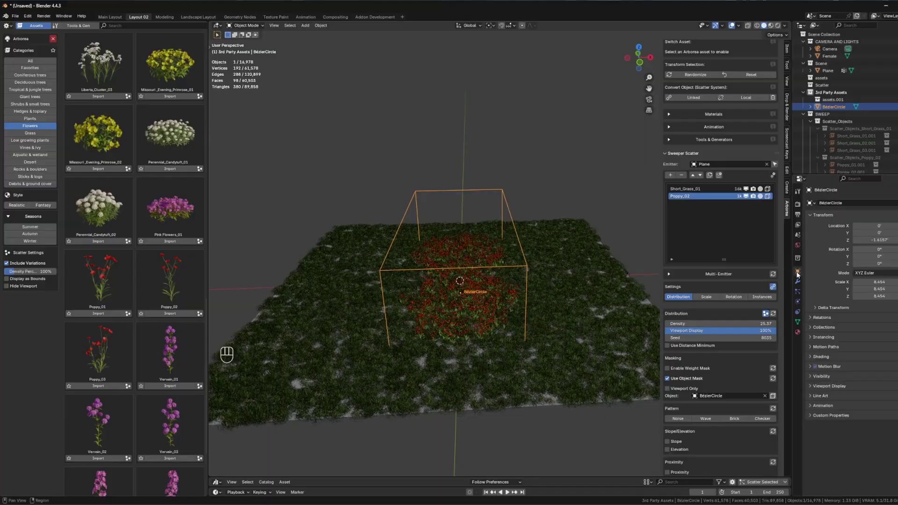
Step: Duplicate the curve mask outline along X for a second poppy patch
key("Tab")
key("a")
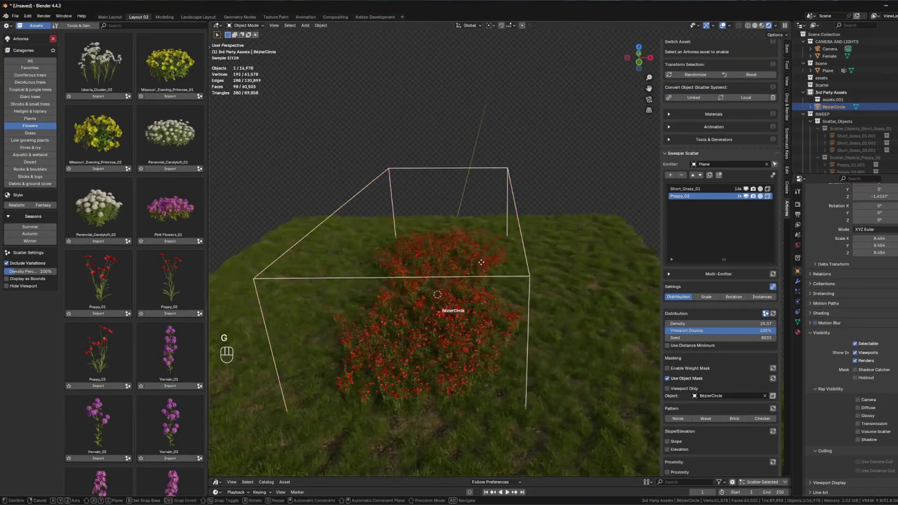
key("shift+d")
key("x")
left_click(539, 287)
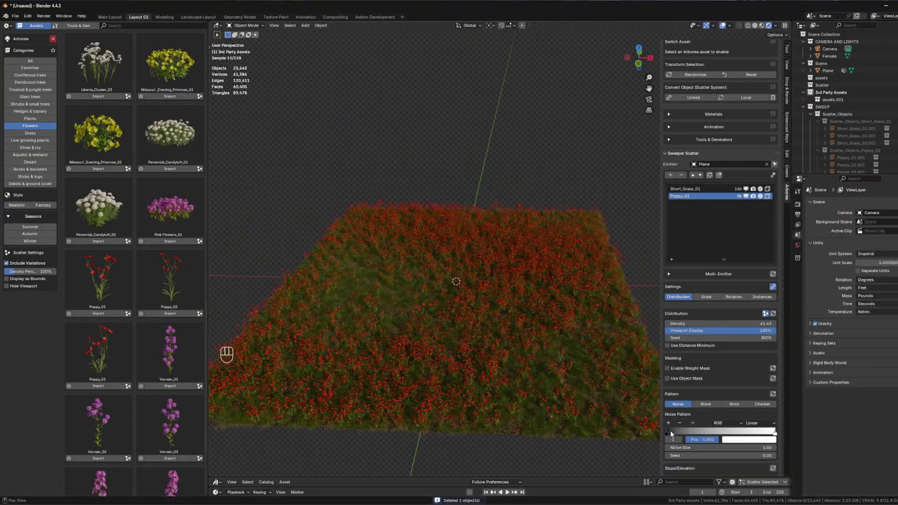
Step: Switch the poppy scatter to a wave pattern
scroll(743, 387, "down", 3)
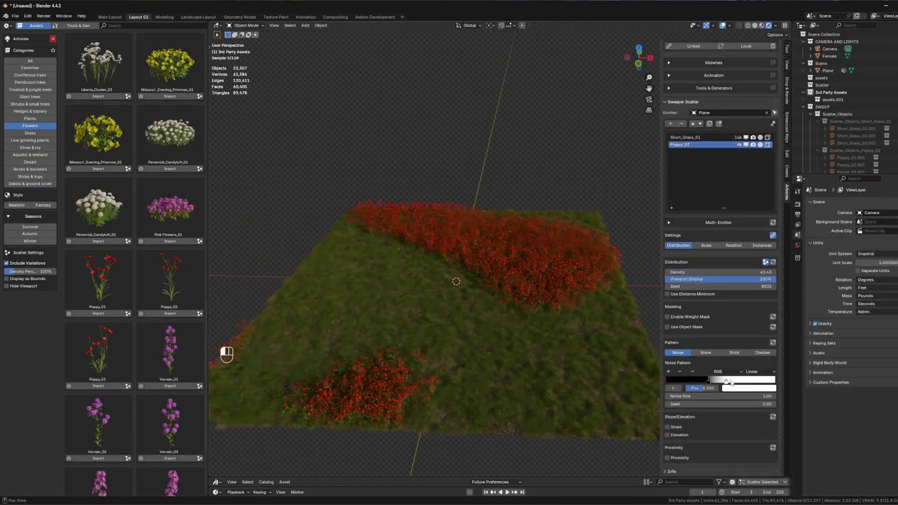
mouse_move(720, 404)
left_mouse_down()
mouse_move(758, 405)
mouse_move(692, 380)
mouse_move(748, 396)
left_mouse_up()
left_click(705, 353, "shift")
Step: Set the grass global scale back to 1.00 and change the scale seed
scroll(720, 327, "down", 3)
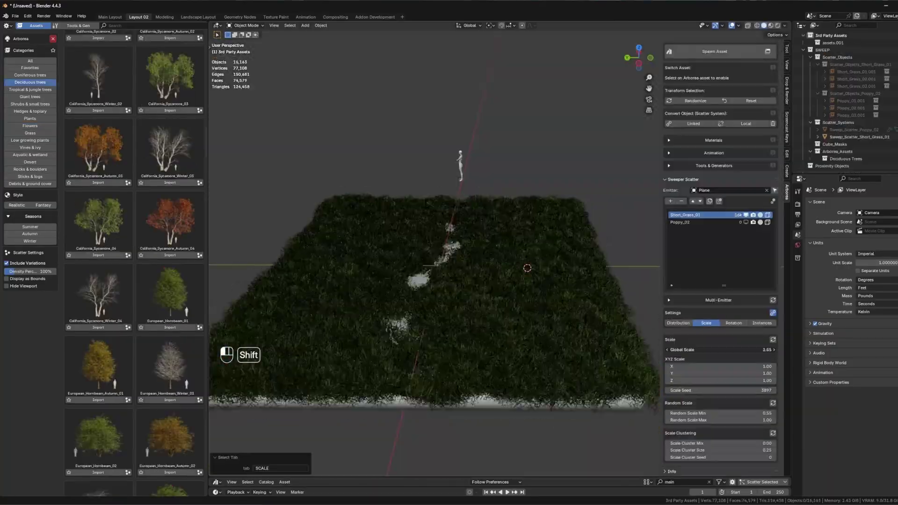
left_click_drag(721, 350, 692, 349)
left_click_drag(720, 390, 692, 413)
Step: Show the scatter's scale settings and give it a random Z rotation of 360
scroll(545, 342, "up", 3)
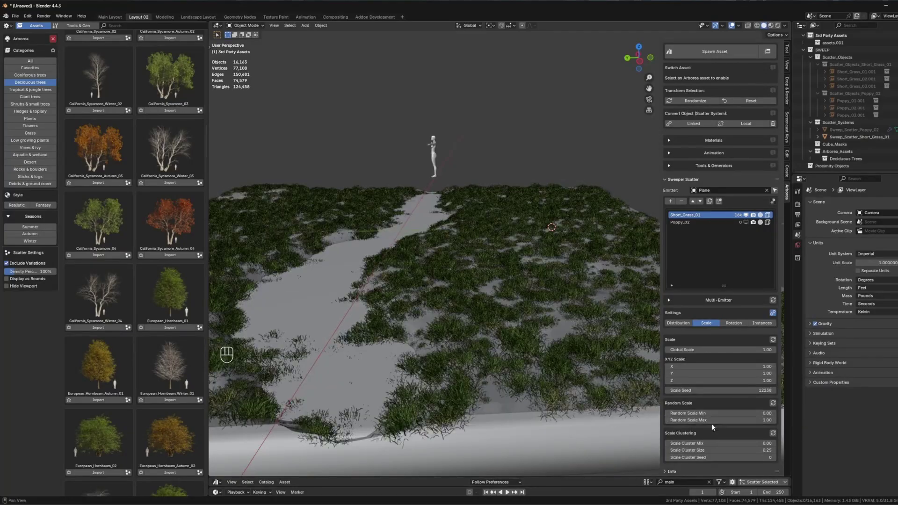
middle_click_drag(514, 398, 457, 419)
scroll(457, 418, "down", 3)
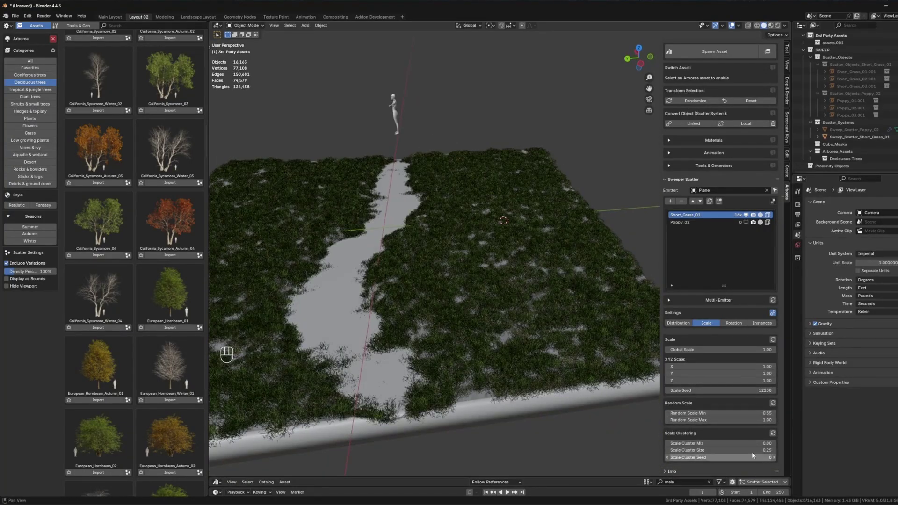
left_click(679, 323)
left_click(706, 323)
middle_click_drag(515, 327, 467, 299)
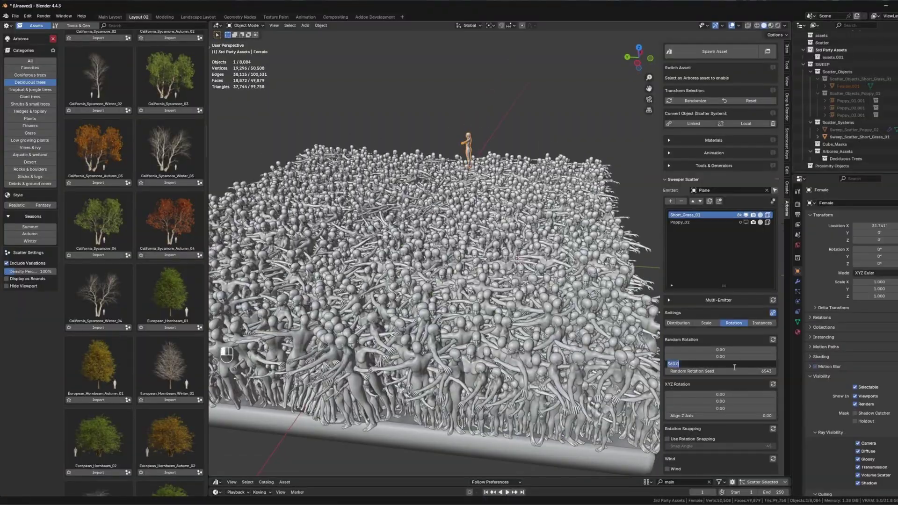
key("Return")
Step: Set random X and Y rotation to 10, reset to zero, then tilt figures to 63.99 on X
left_click_drag(721, 351, 731, 357)
left_click(772, 340)
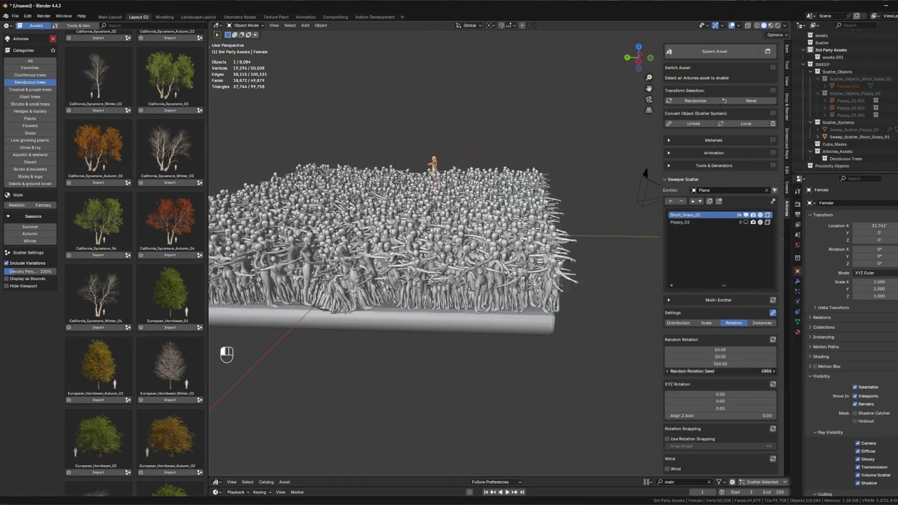
mouse_move(721, 394)
left_mouse_down()
mouse_move(749, 395)
mouse_move(711, 394)
left_mouse_up()
Step: Add a new plane, reset the figures' X rotation, and set Align Z Axis to 1.00
key("shift+a")
left_click(604, 280)
key("s")
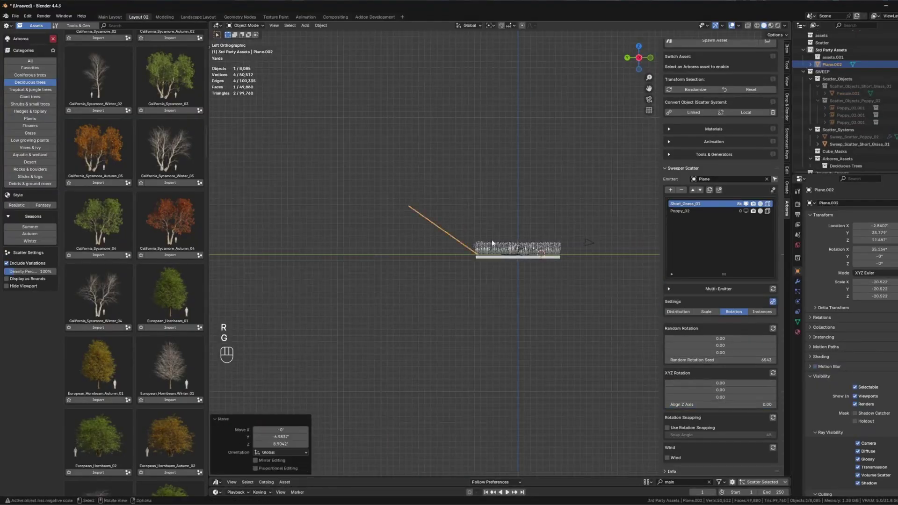
middle_click_drag(492, 243, 489, 245)
left_click_drag(720, 405, 774, 404)
middle_click_drag(489, 247, 486, 255)
scroll(486, 256, "up", 2)
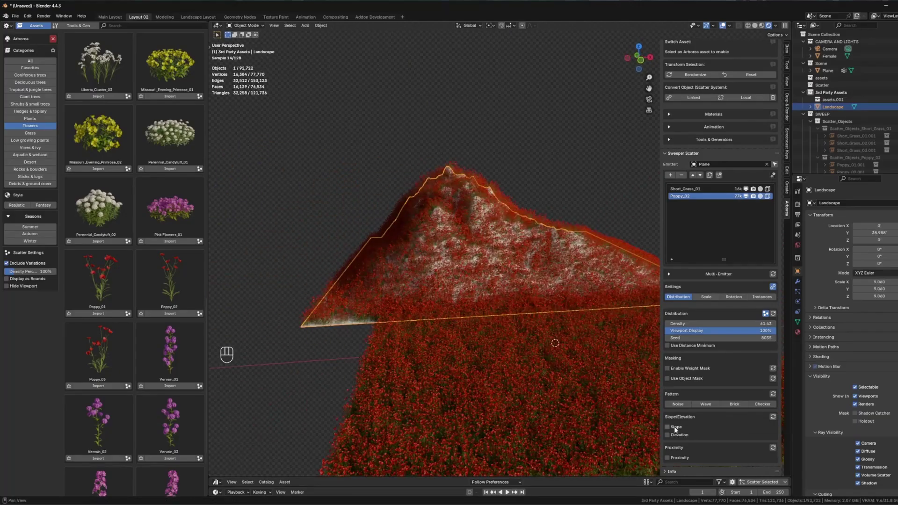
Step: Set the poppies' maximum slope to 40 to keep them off steep ground
middle_click_drag(519, 300, 498, 257)
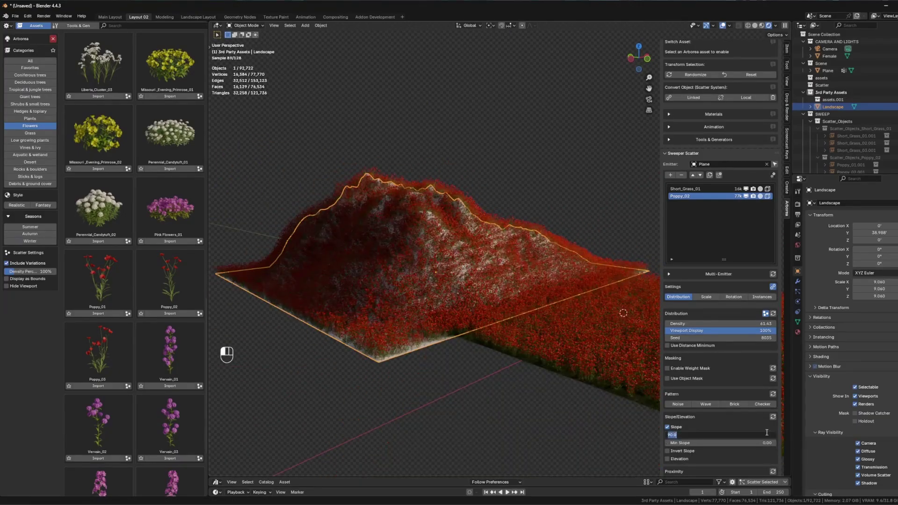
type("40")
key("Return")
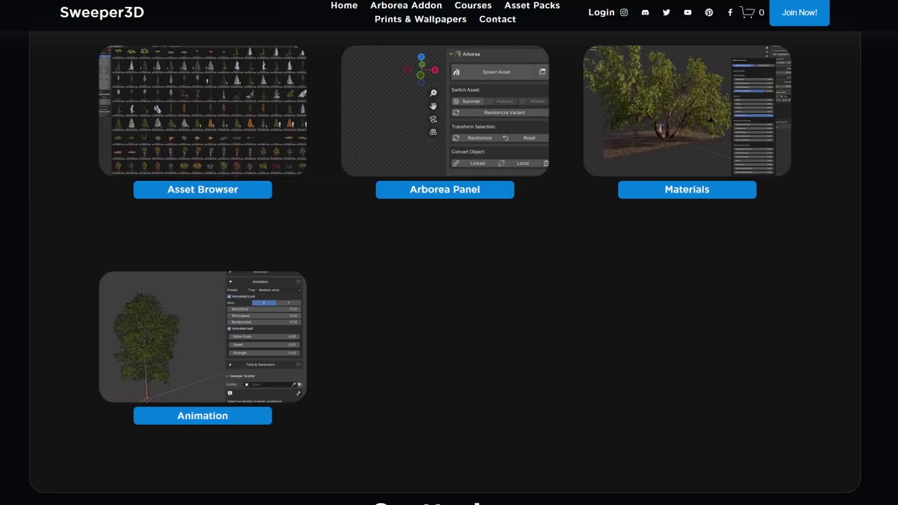
Step: Browse the Distribution section of the Sweeper3D documentation
scroll(449, 253, "down", 3)
scroll(450, 253, "down", 7)
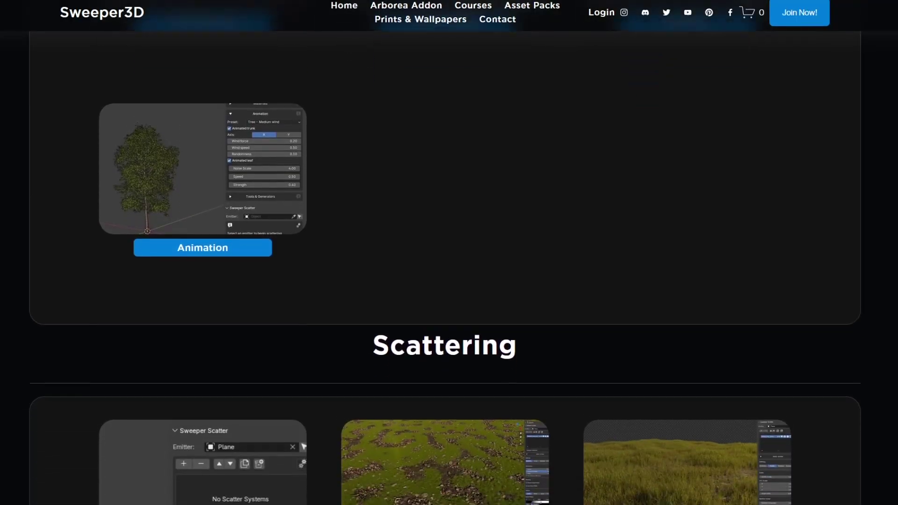
scroll(449, 252, "down", 2)
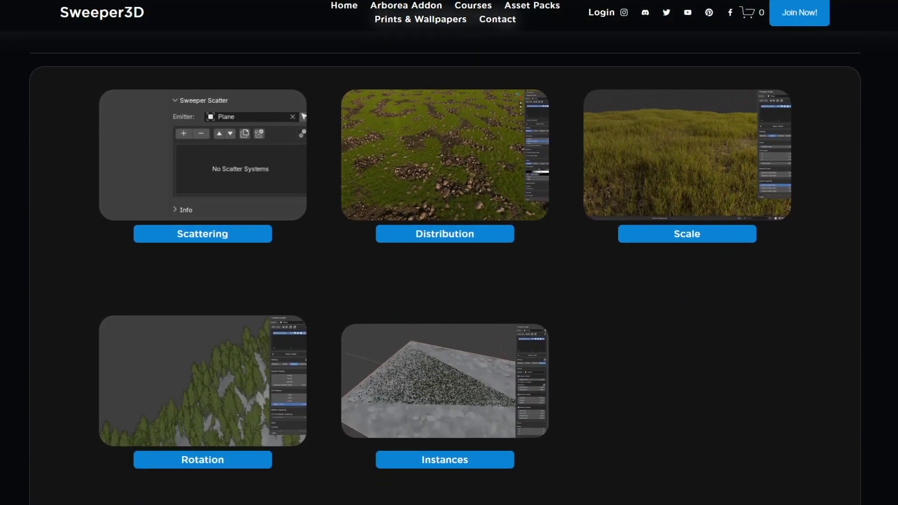
left_click(470, 233)
scroll(846, 195, "down", 15)
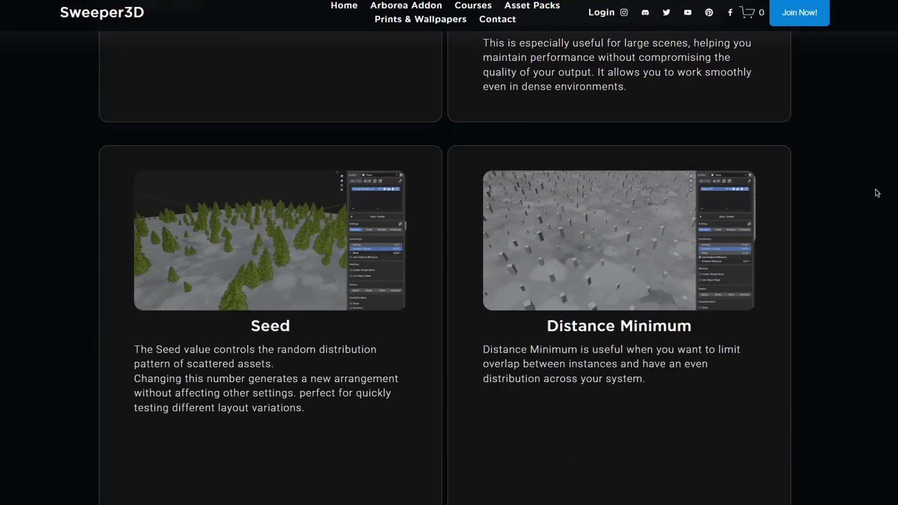
scroll(876, 193, "down", 7)
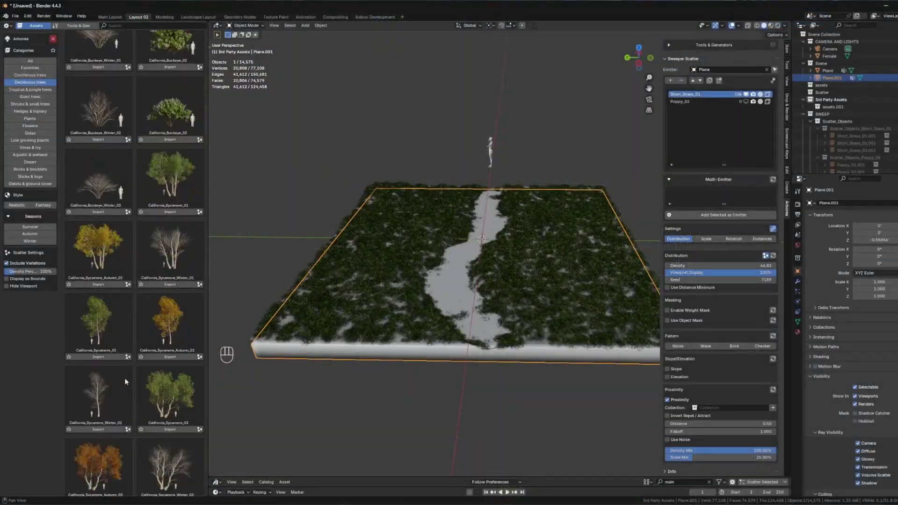
Step: Import European_Hornbeam_01 at the 3D cursor, widen its grass-free ring, and add proximity noise
left_click(170, 327)
key("shift+s")
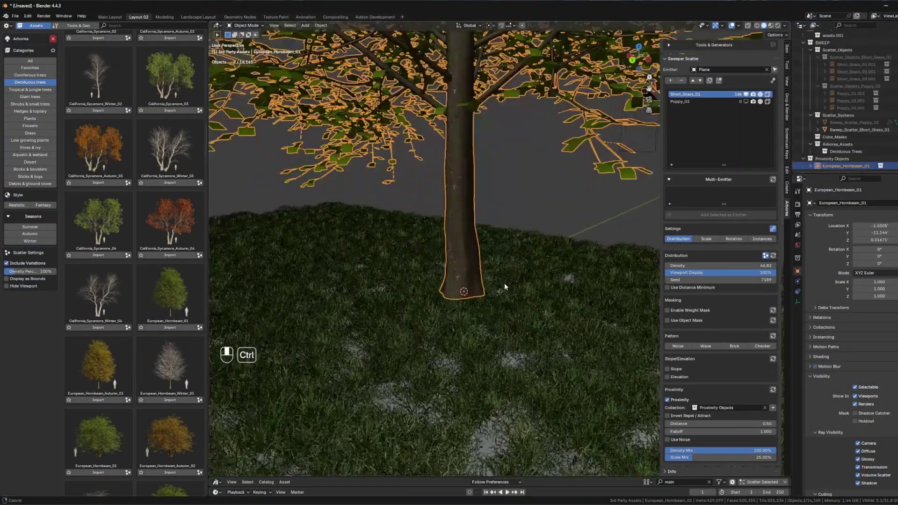
left_click_drag(720, 423, 758, 423)
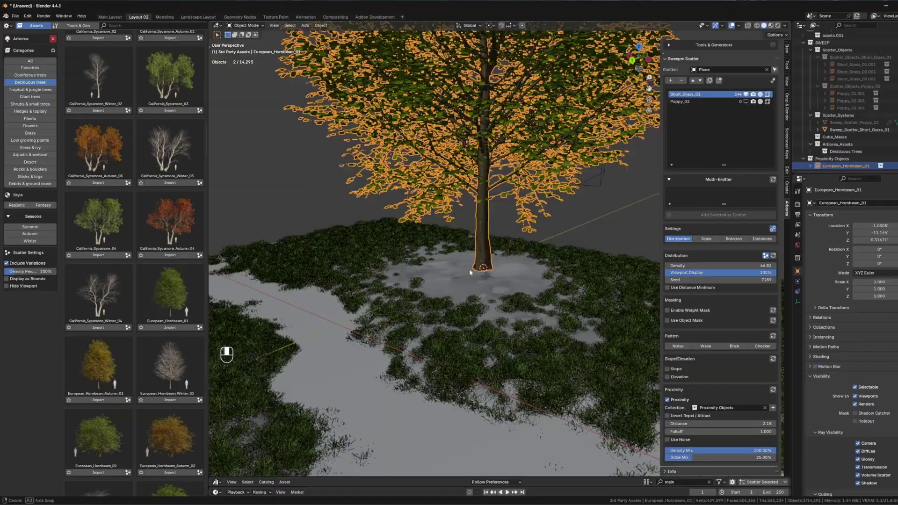
key("g")
right_click(449, 307)
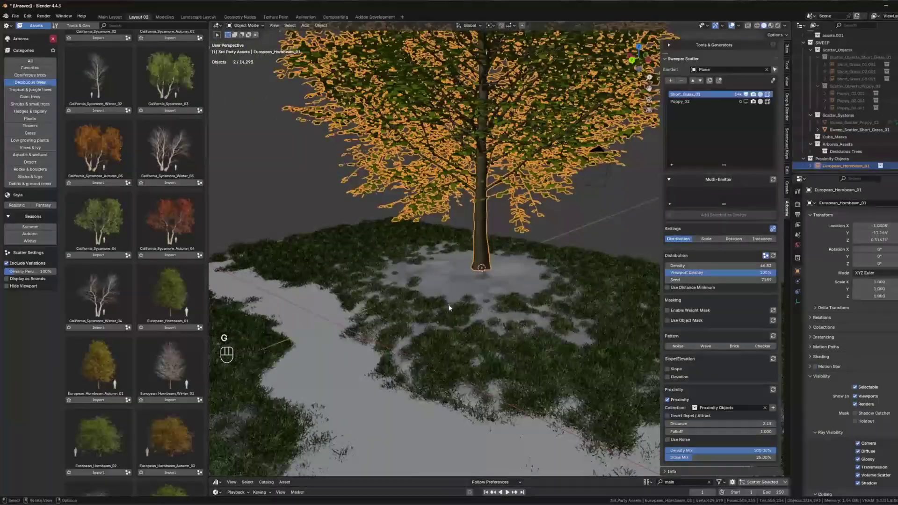
left_click(734, 440)
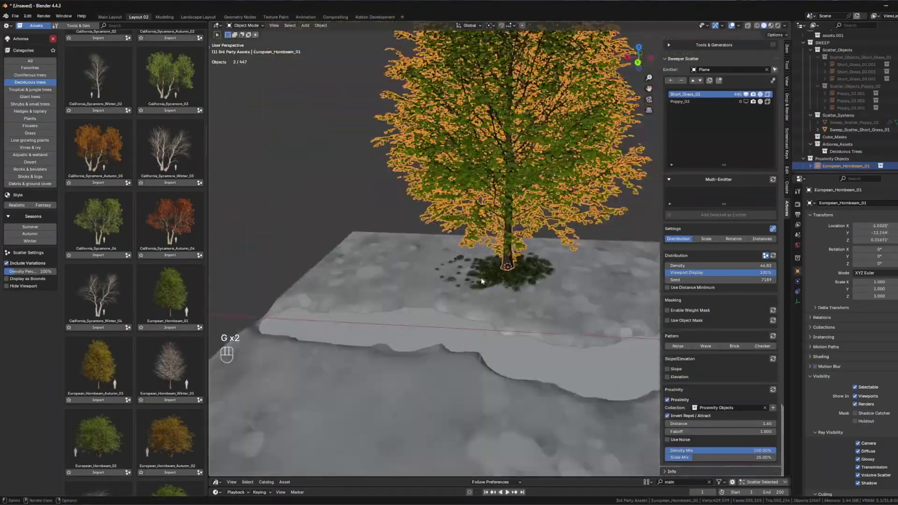
middle_click_drag(481, 281, 213, 262, "shift")
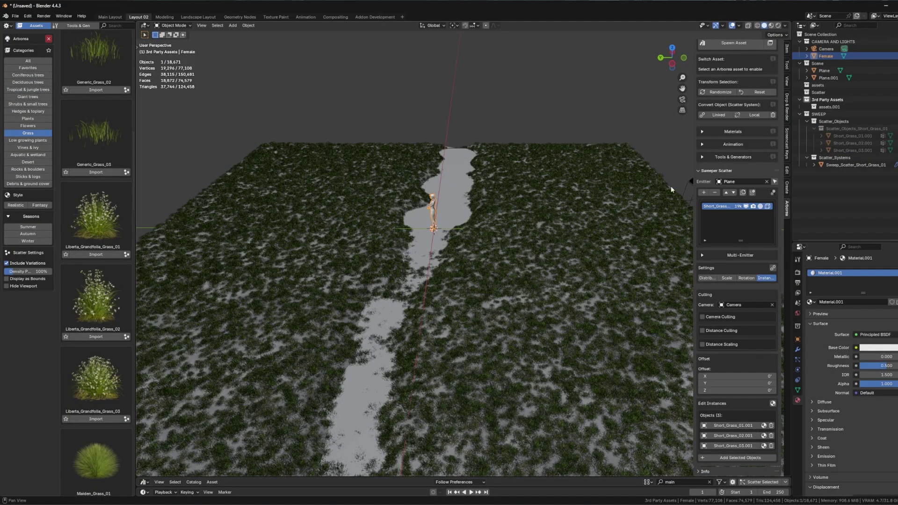
Step: Duplicate the plane and slide the copy along Y
scroll(485, 171, "down", 5)
key("shift+d")
key("y")
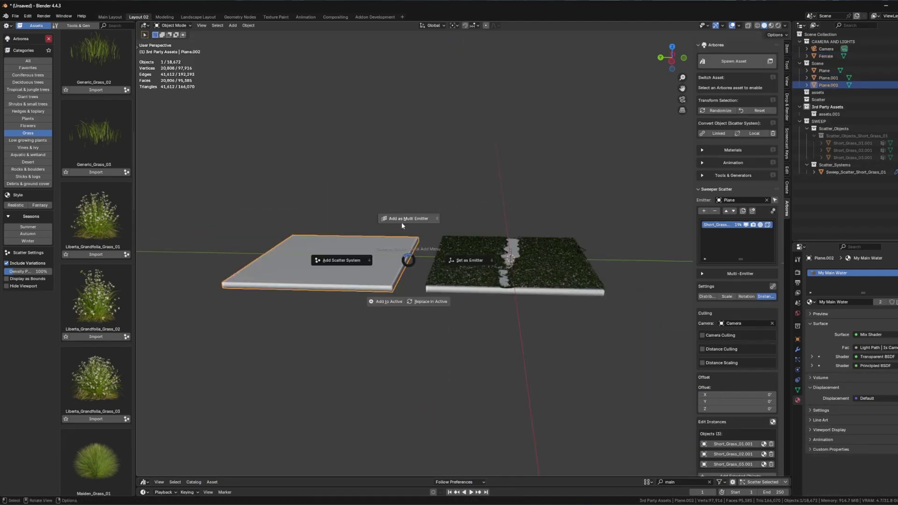
left_click(390, 269)
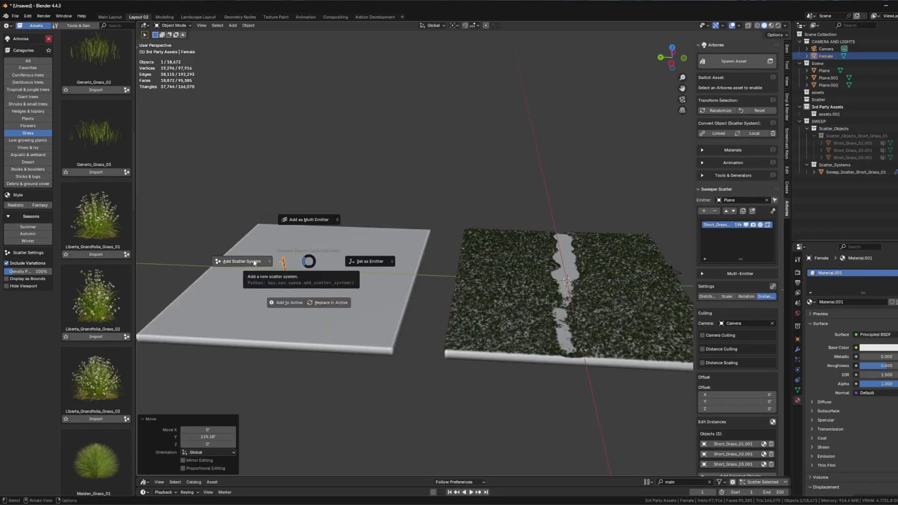
Step: Add a scatter system that spreads the Female figure over the grass plane
left_click(255, 263)
scroll(570, 328, "up", 3)
scroll(724, 447, "down", 2)
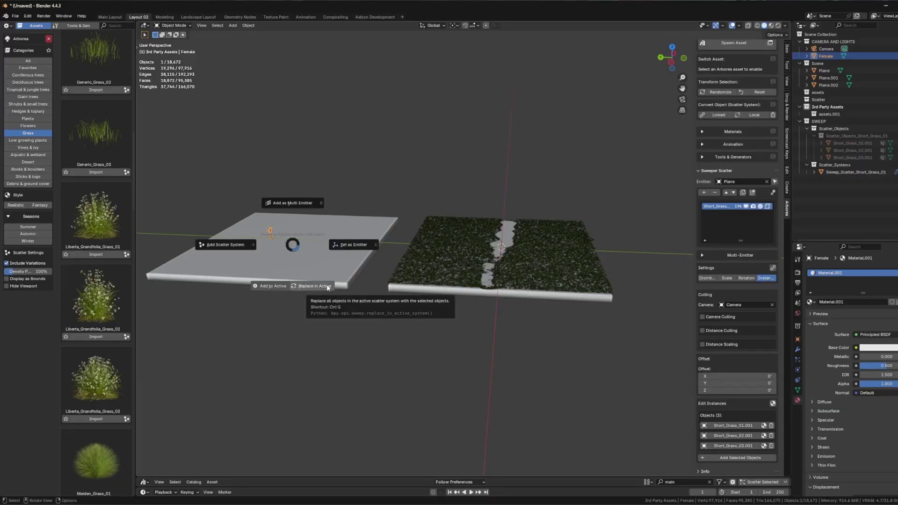
left_click(245, 246)
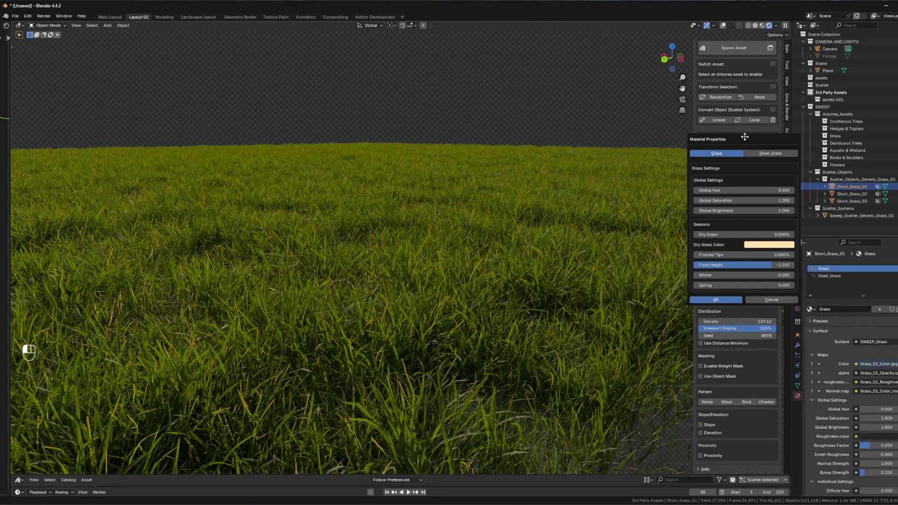
Step: Shift the grass hue, desaturate it grey, set brightness 1, and dull the dry grass colour
left_click_drag(748, 133, 718, 145)
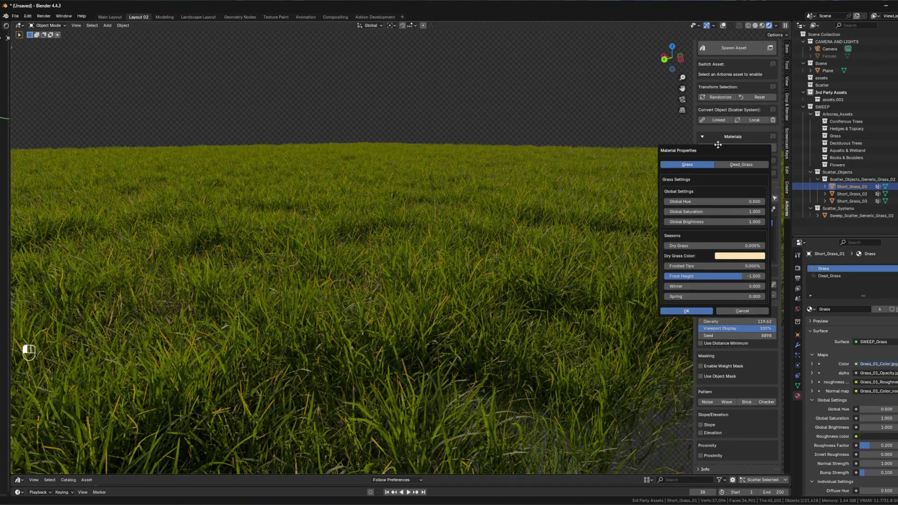
left_click_drag(749, 201, 760, 222)
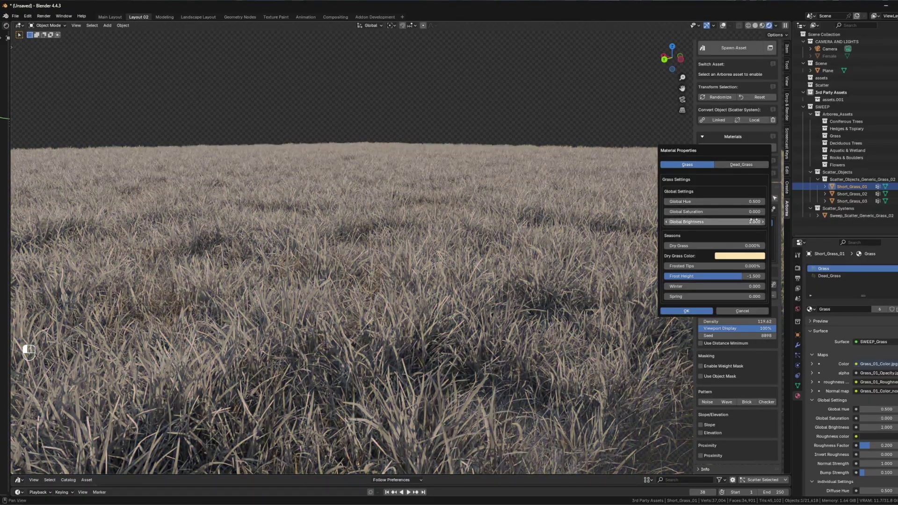
type("1")
key("Return")
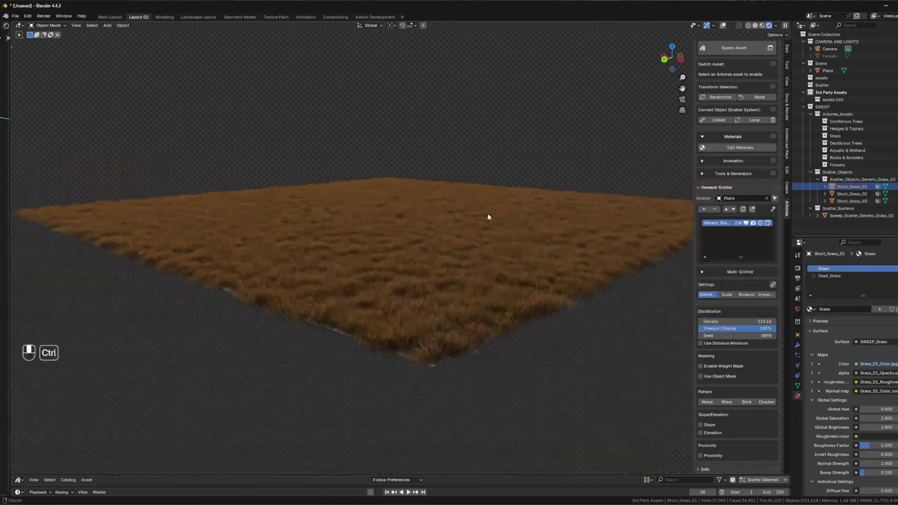
left_click(740, 147)
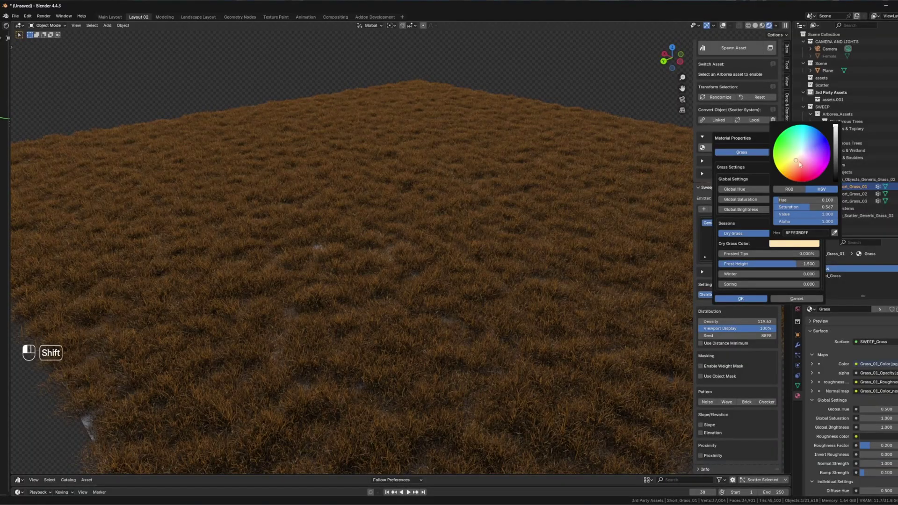
mouse_move(800, 164)
left_mouse_down("shift")
mouse_move(800, 154)
mouse_move(796, 198)
left_mouse_up("shift")
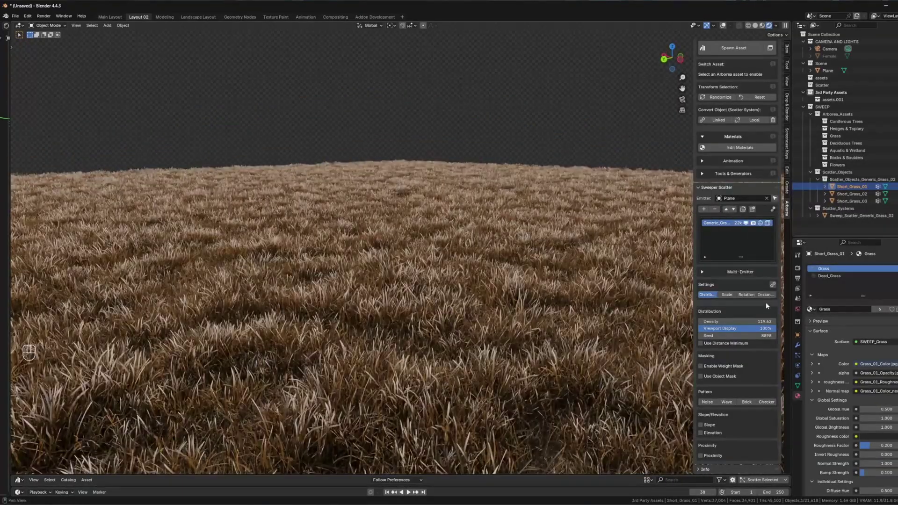
Step: Frost the grass with frost height -3.150 and a higher winter amount
left_click(765, 303)
left_click_drag(790, 266, 704, 236)
left_click_drag(748, 256, 701, 286)
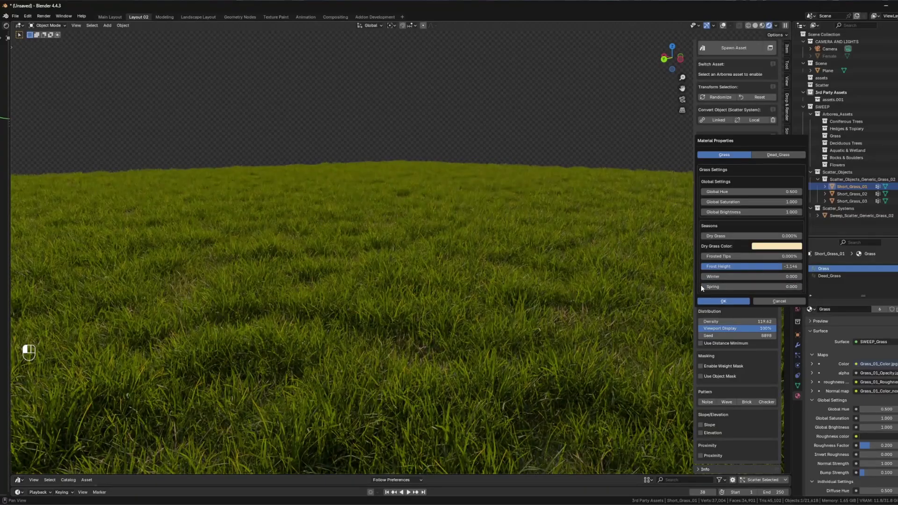
Step: Widen the shader editor to show the SWEEP_Grass nodes beside the scene
left_click_drag(762, 187, 729, 177)
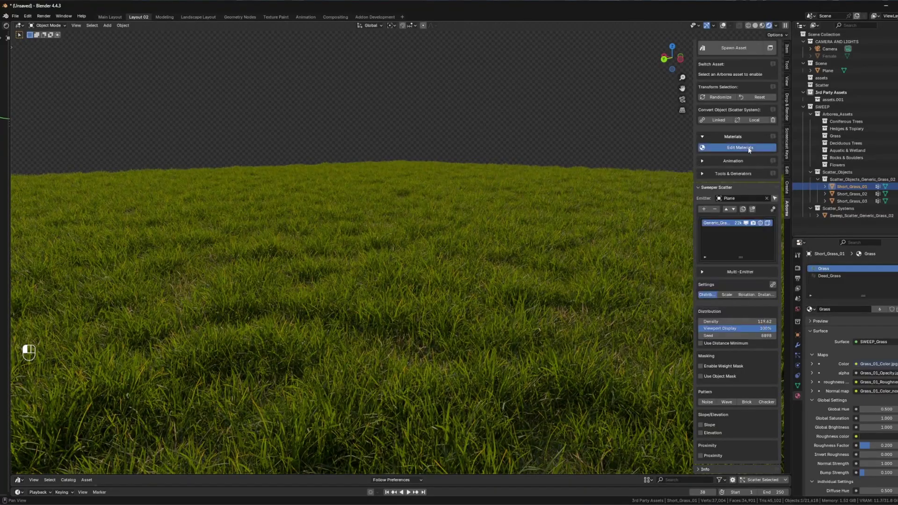
left_click_drag(10, 208, 411, 209)
scroll(226, 411, "up", 5)
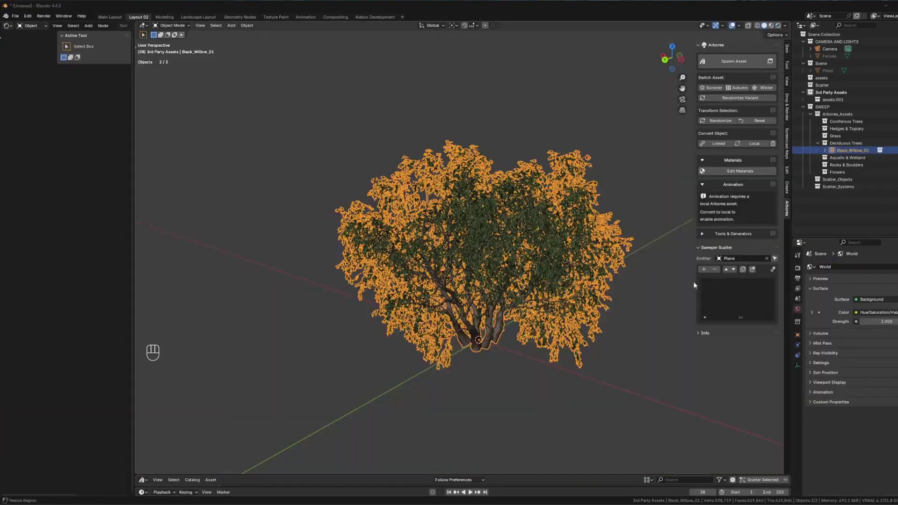
Step: Convert the Black_Willow_01 tree into a local editable copy
left_click(702, 161)
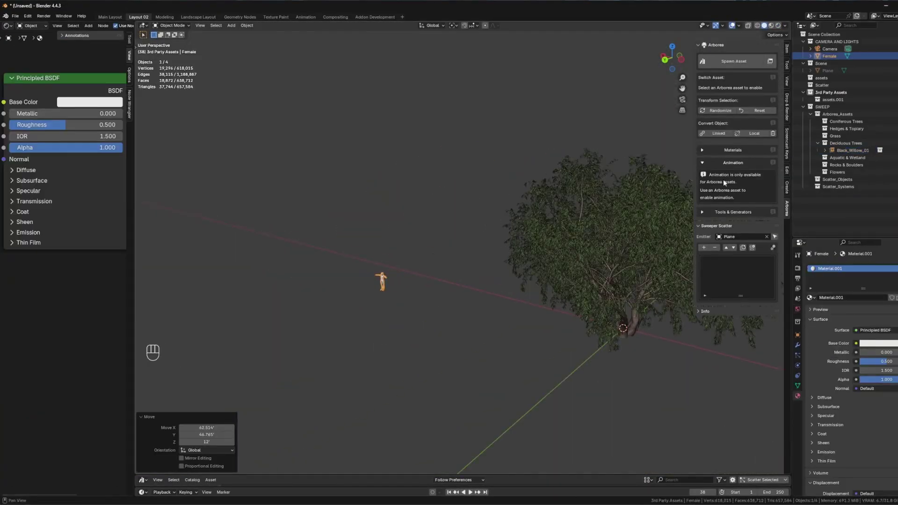
left_click(593, 241)
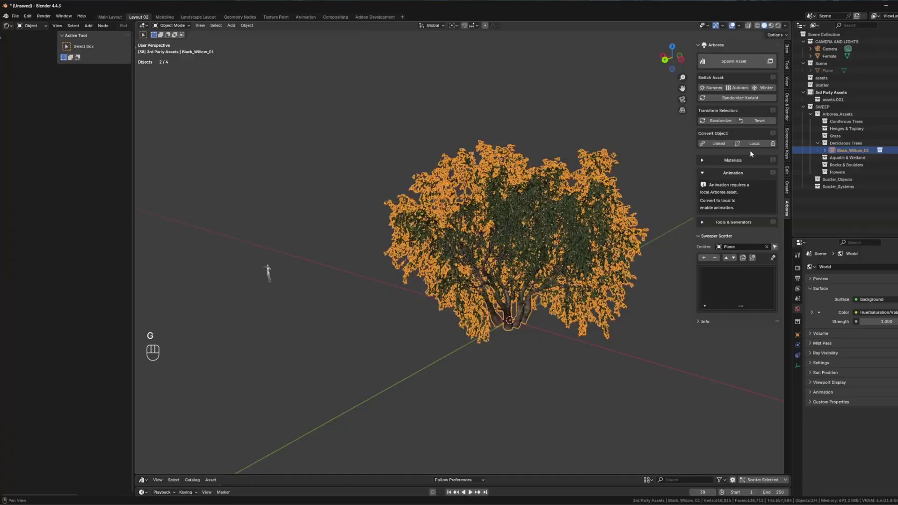
left_click(754, 144)
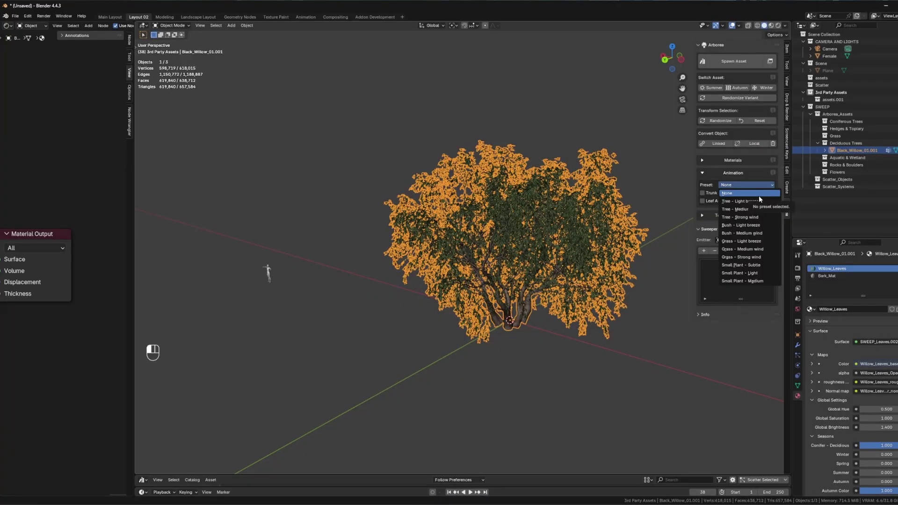
Step: Apply the Tree - Medium wind animation preset and play it back
left_click(742, 209)
key("space")
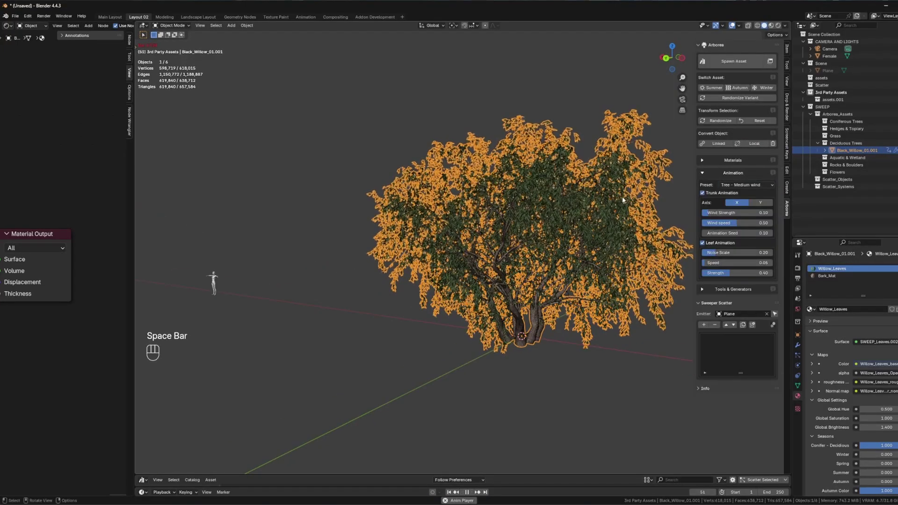
scroll(434, 213, "up", 5)
scroll(434, 217, "down", 1)
key("shift+Left")
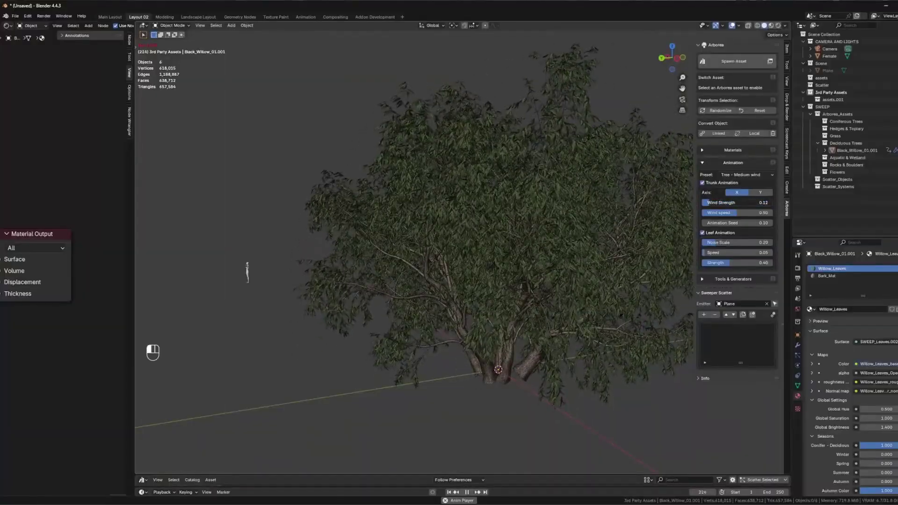